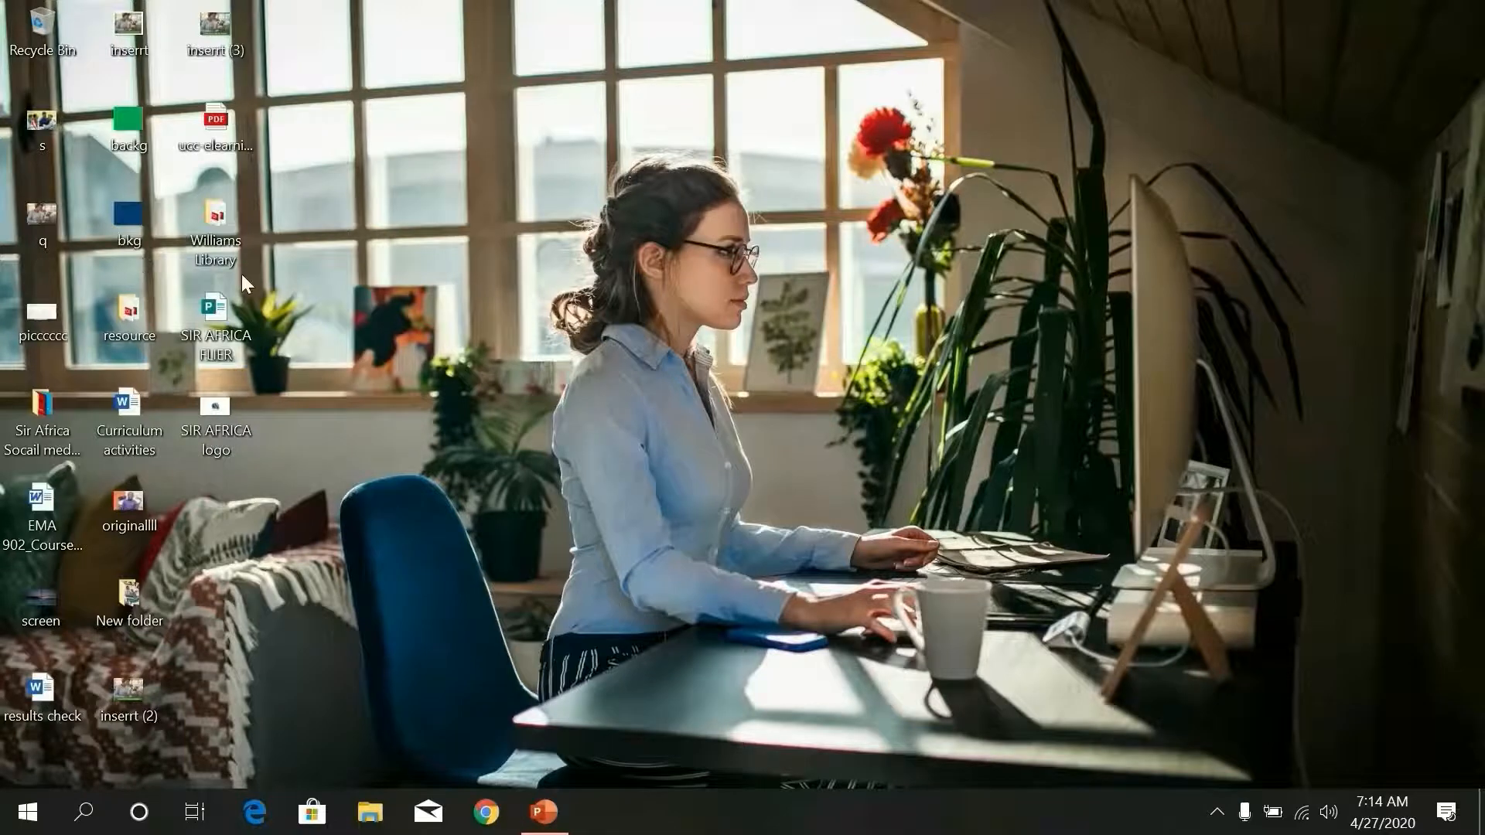
- Find 'zoom' in Windows Search and launch the Zoom app
left_click(83, 828)
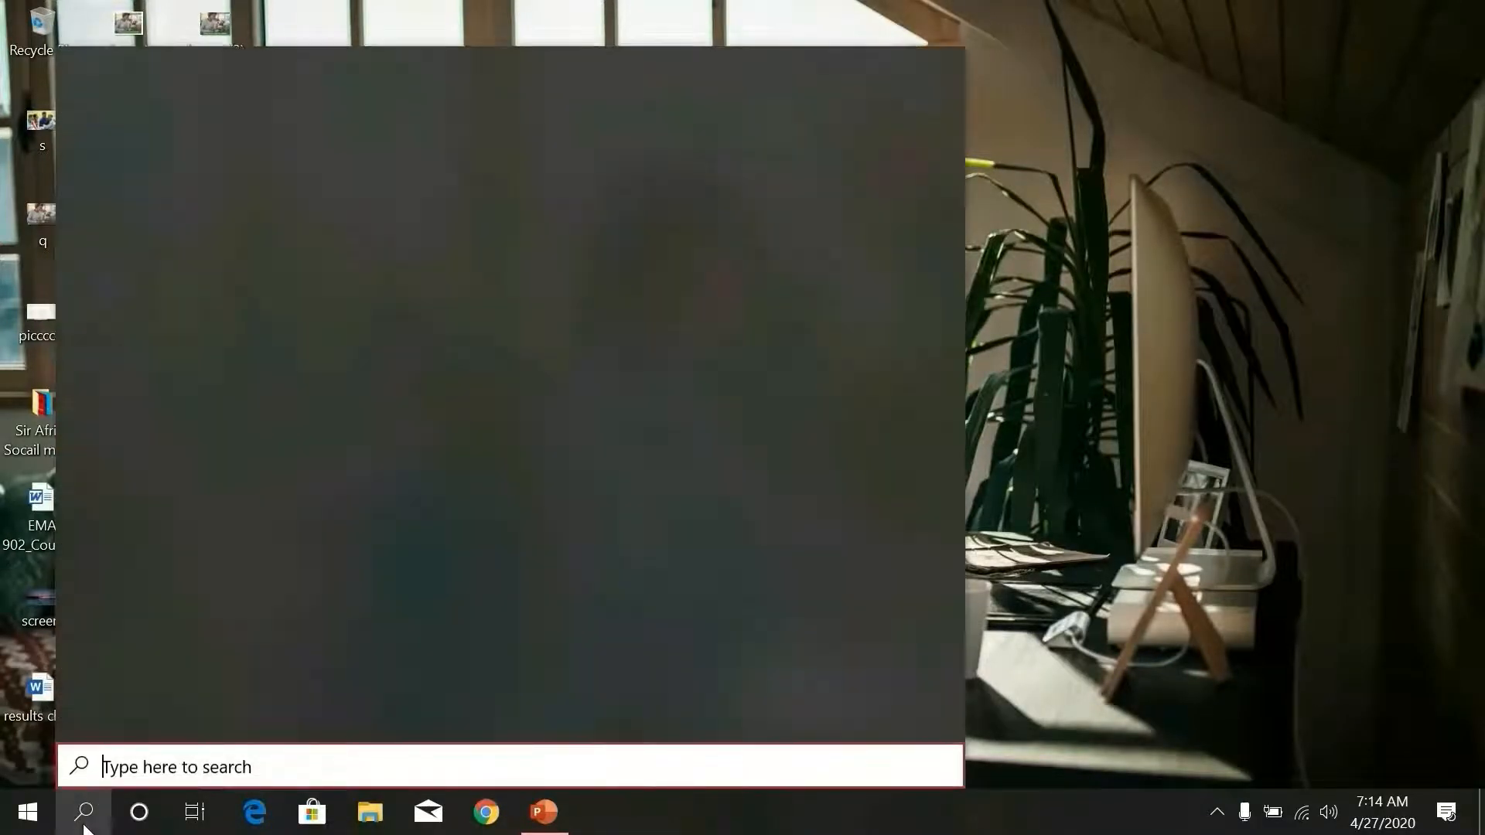
type("zoo")
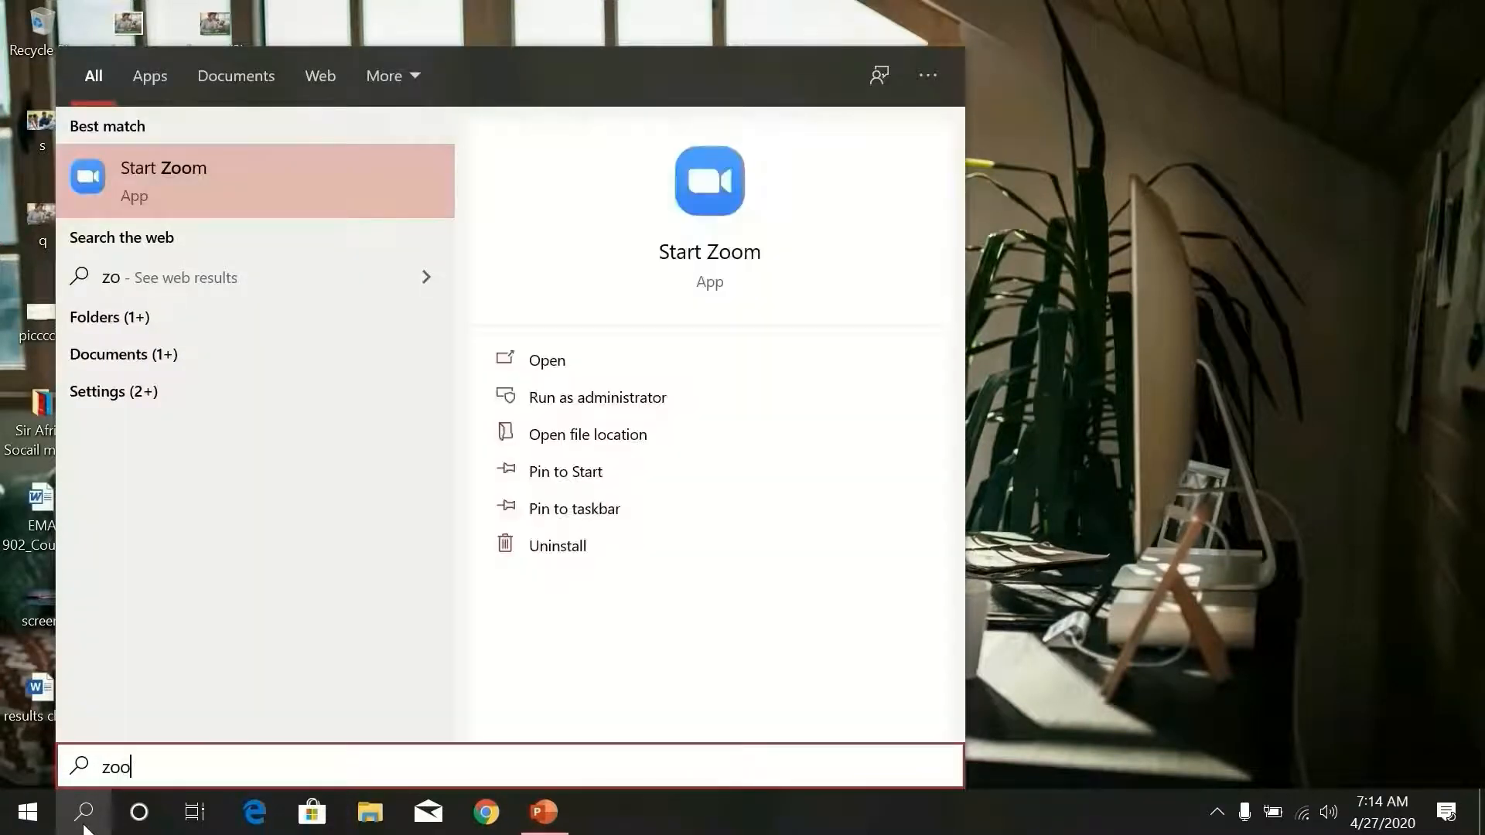
type("m")
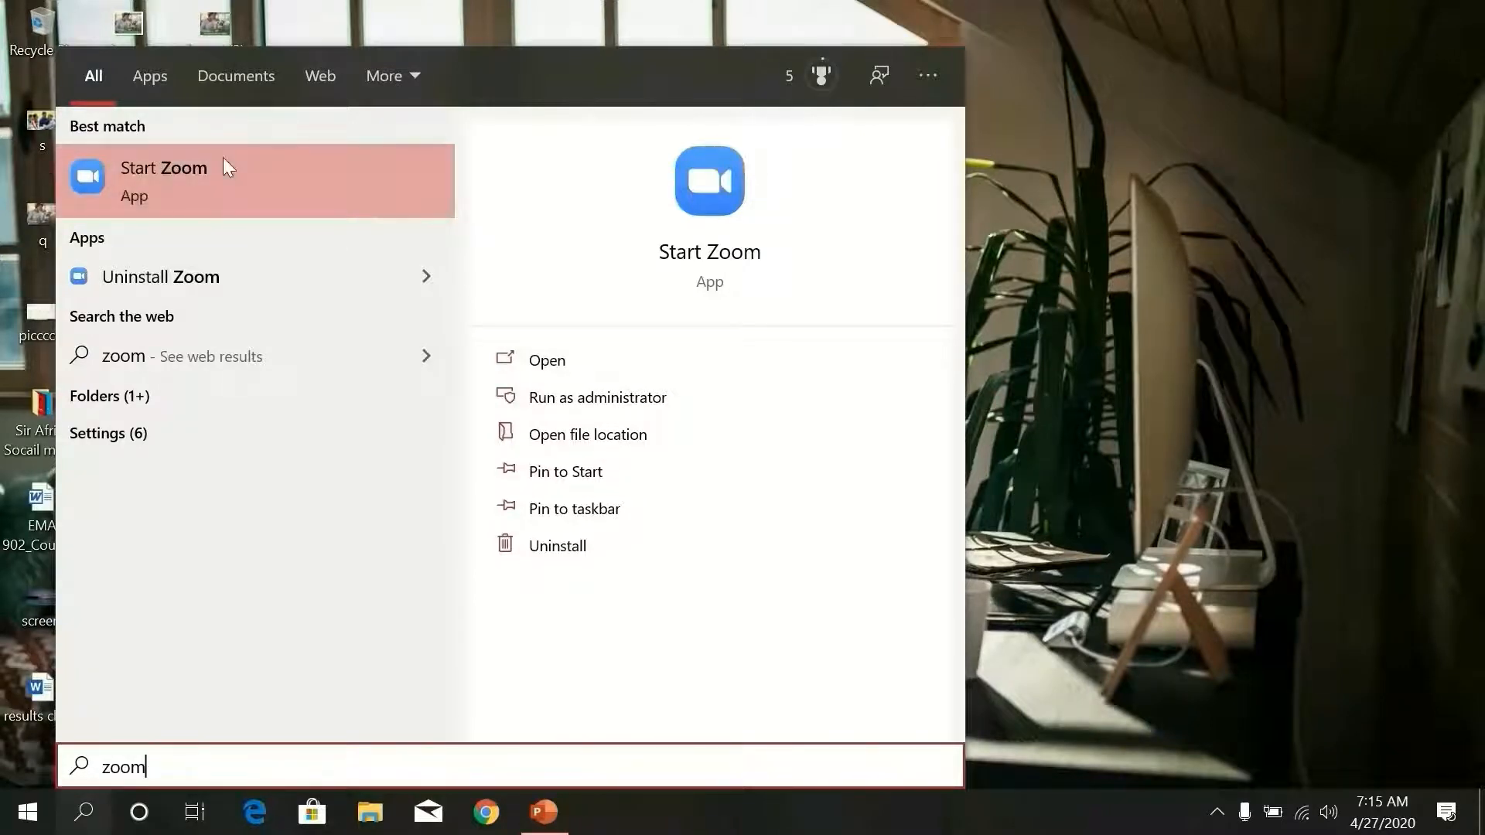
left_click(163, 186)
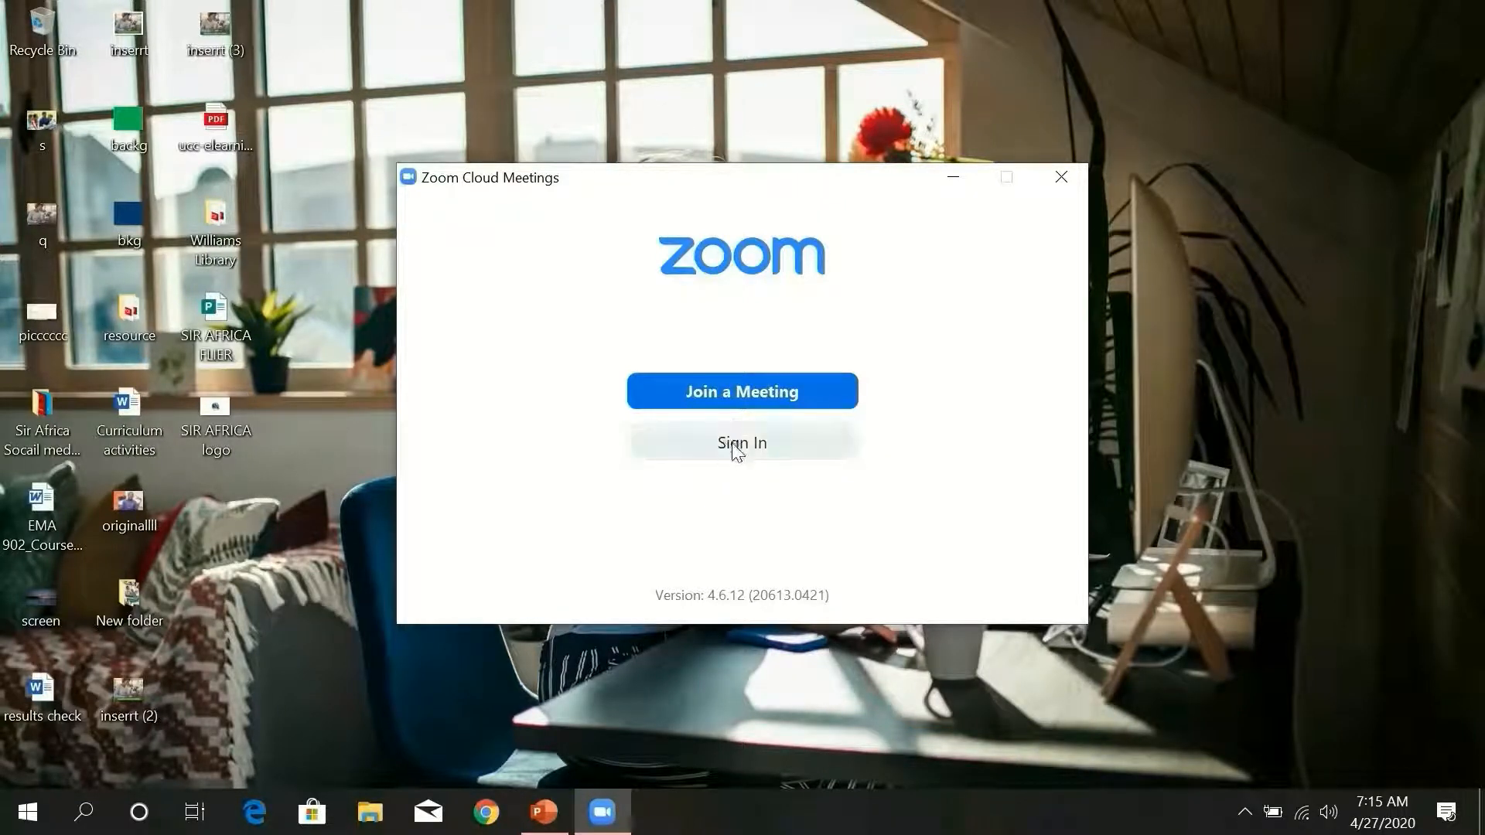
- Sign in to Zoom with the account's e-mail address and password
left_click(734, 441)
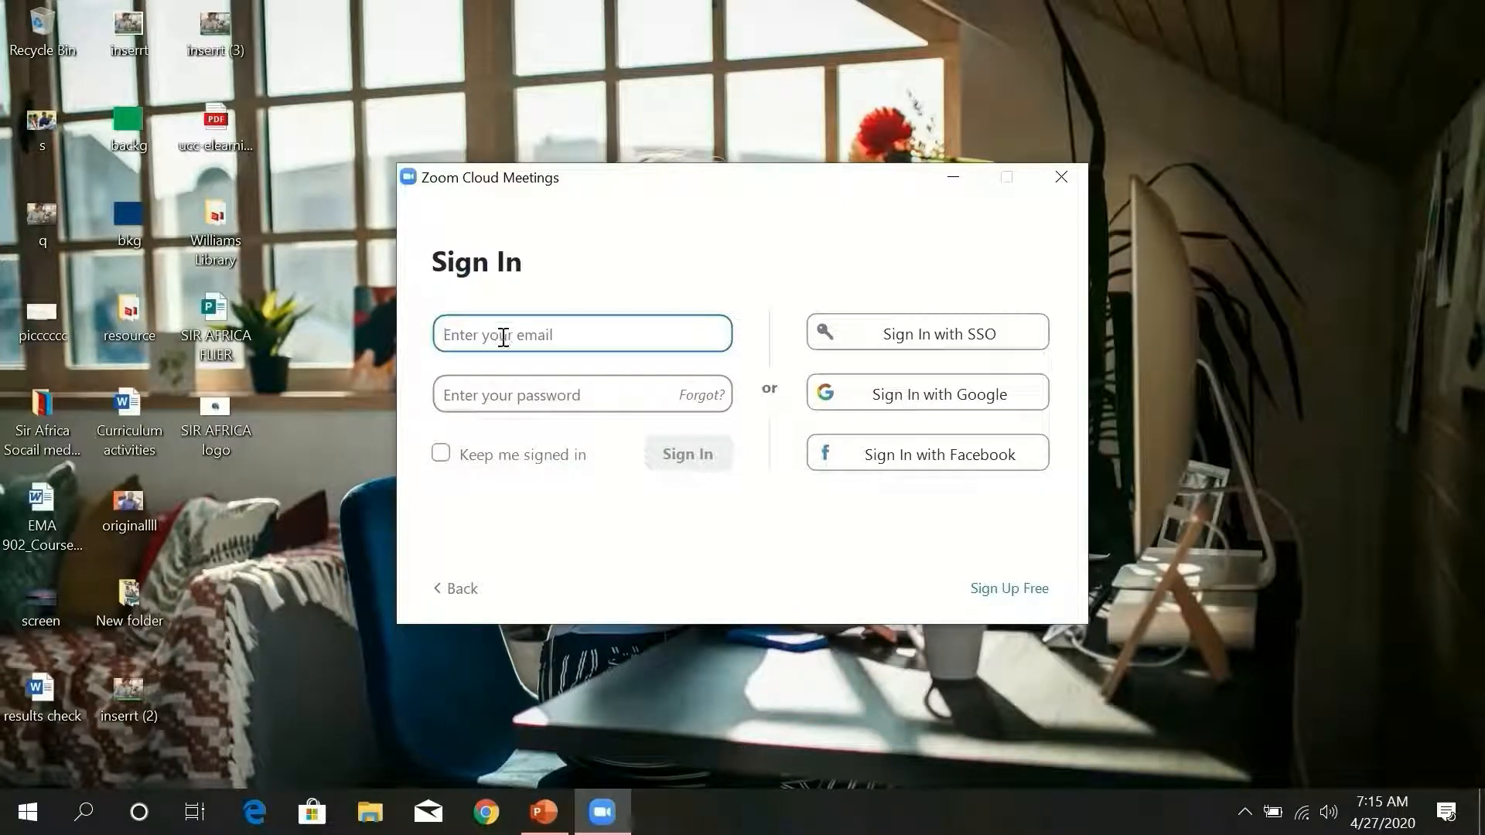
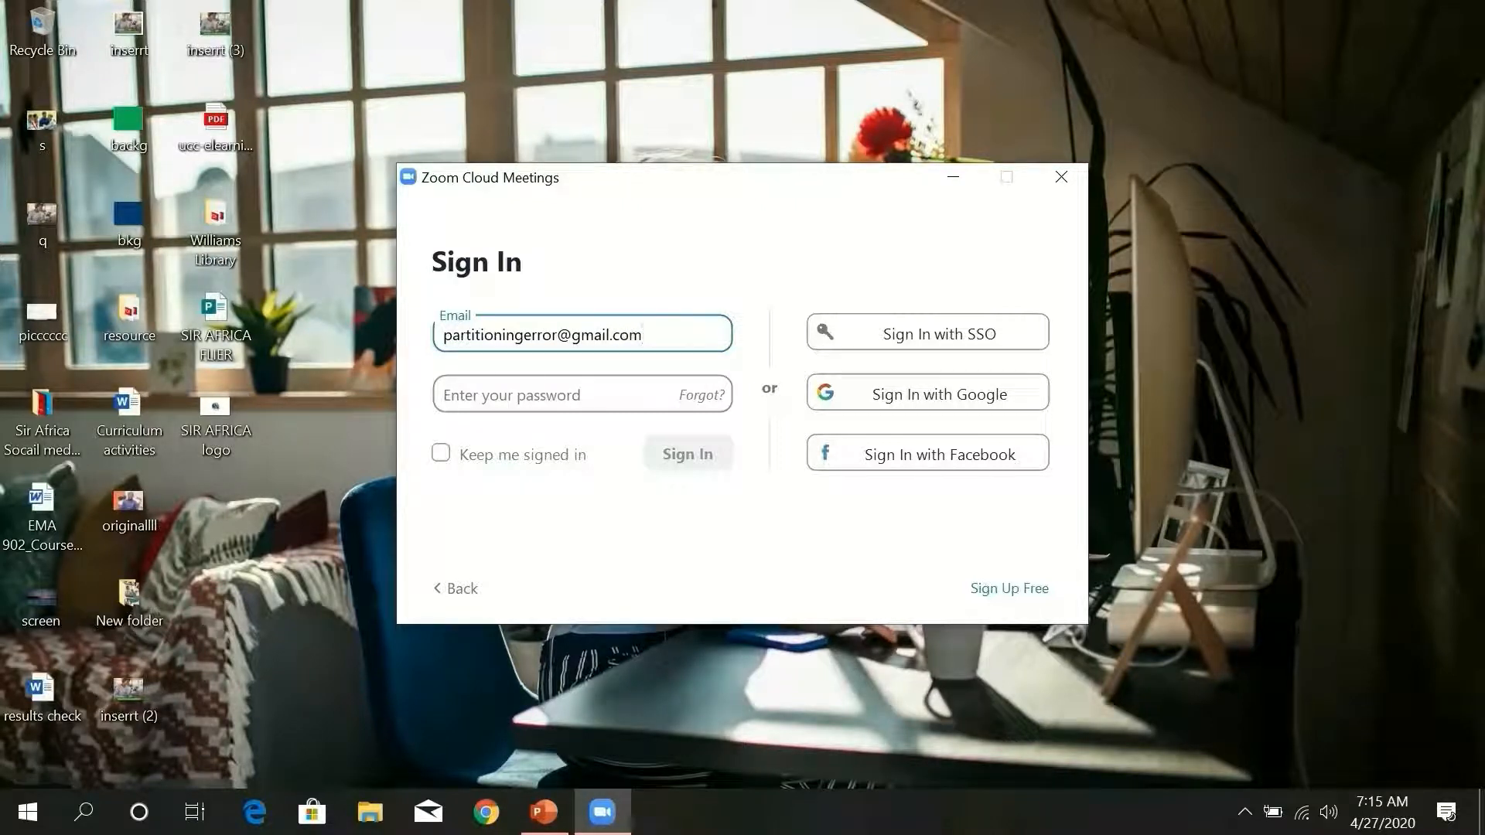
left_click(514, 397)
type("********")
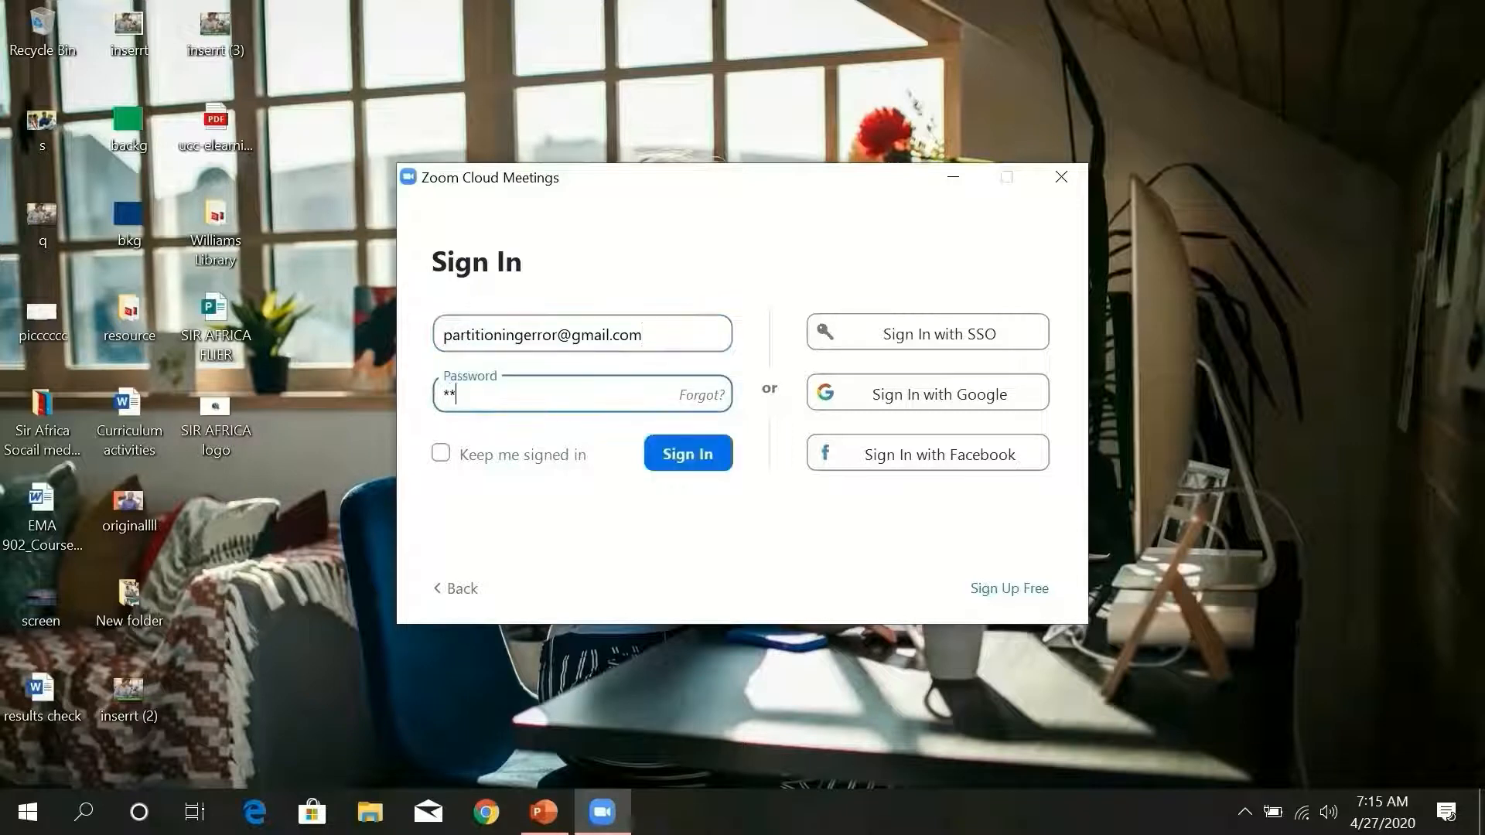
type("*********")
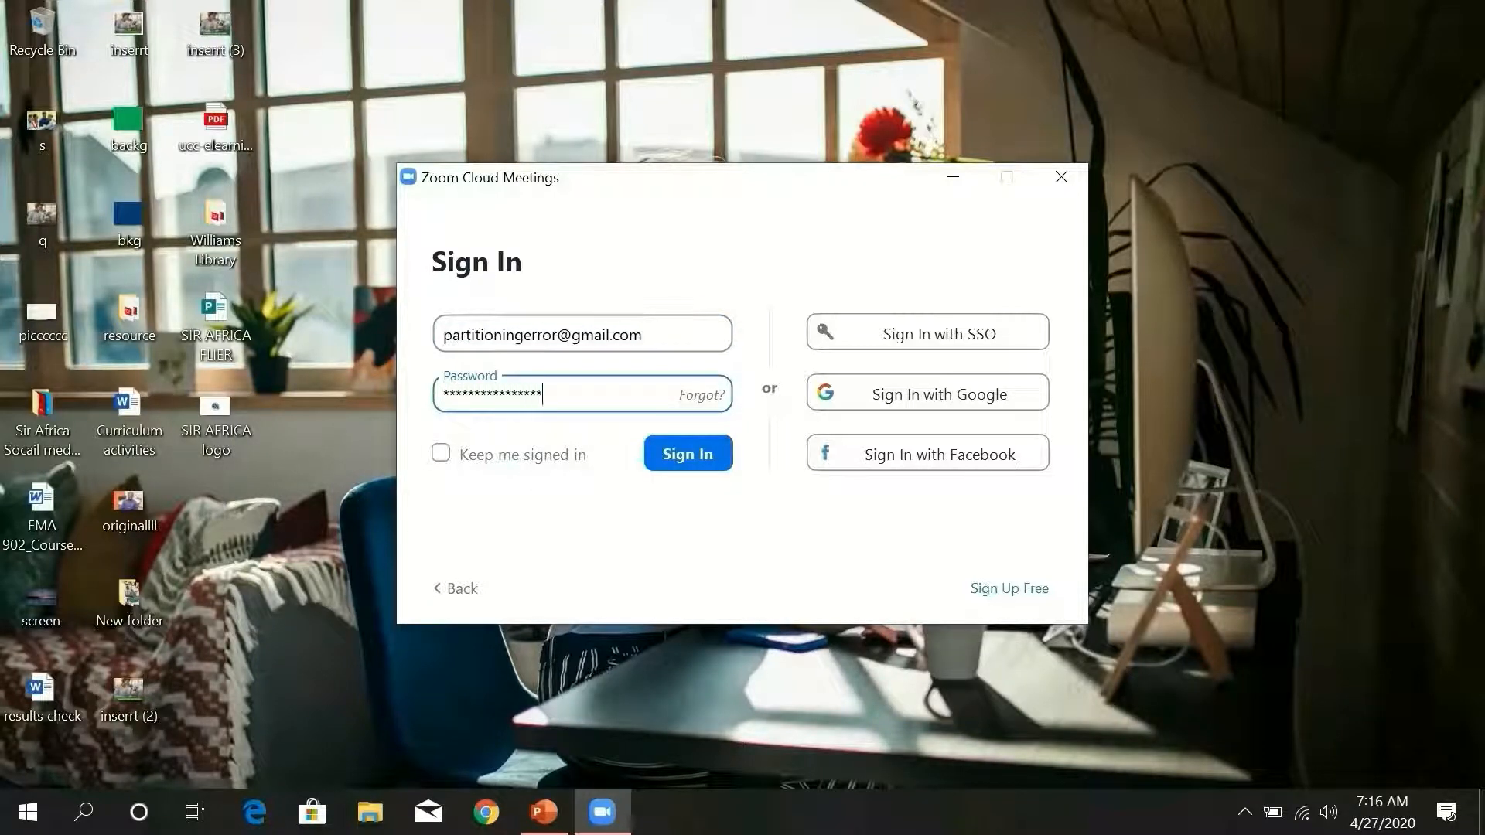
left_click(649, 457)
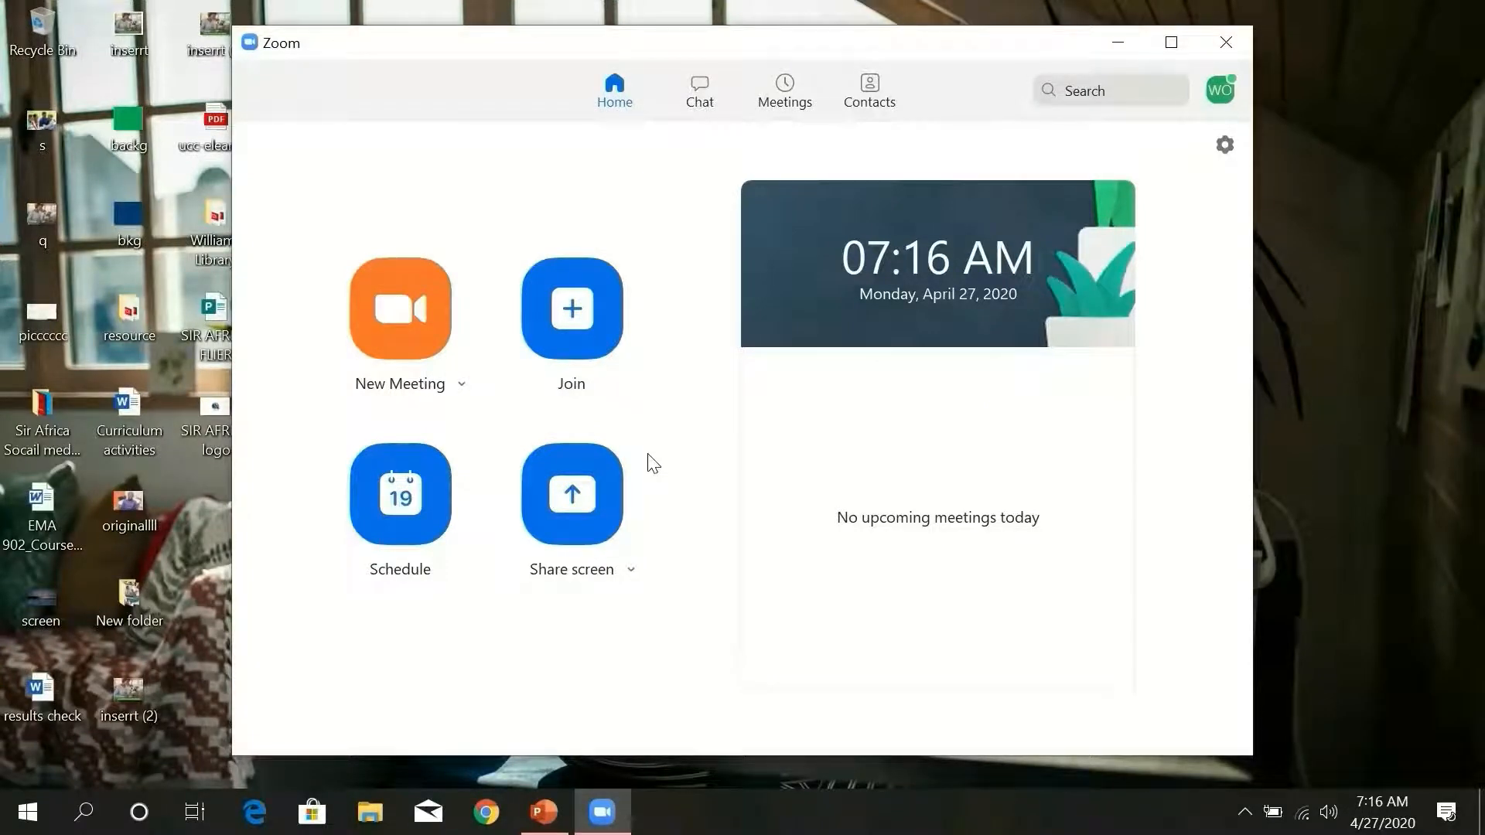
- Maximize the Zoom home window and bring up the Schedule Meeting form
left_click(1171, 42)
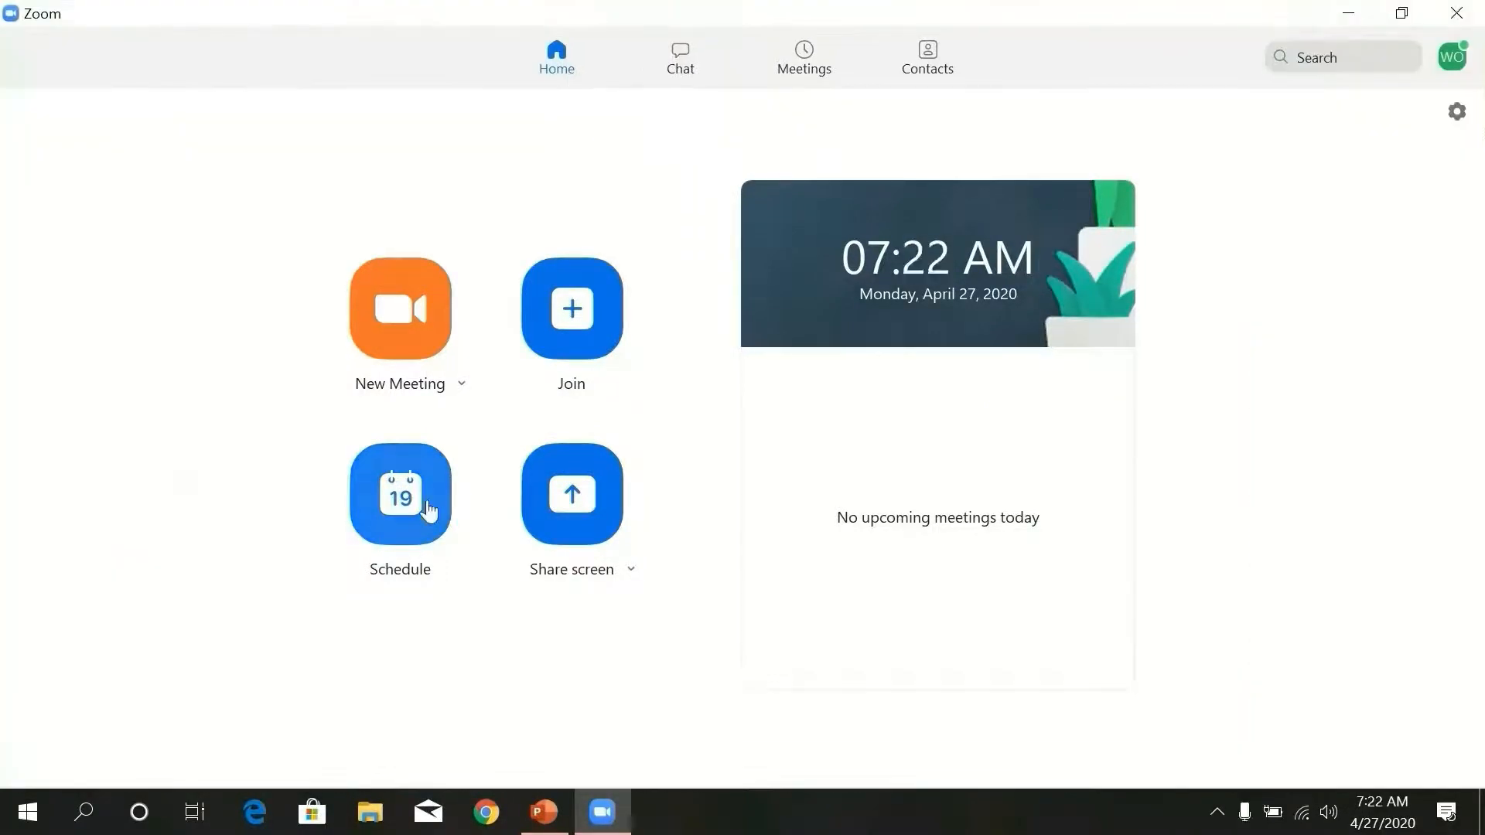
left_click(390, 501)
left_click(395, 508)
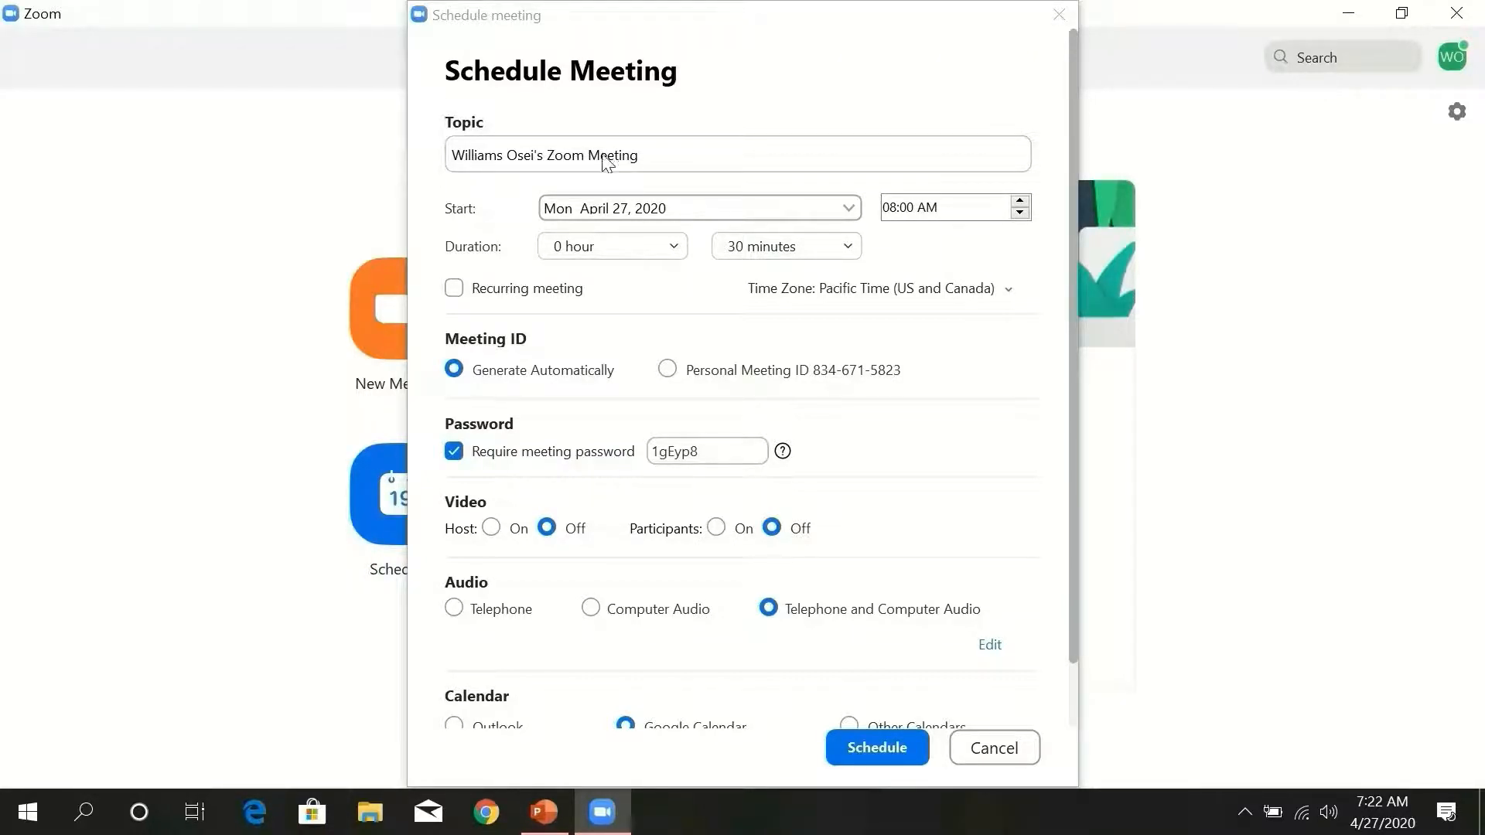
- Replace the default meeting topic with 'ECO 907 : Demand and Supply'
left_click(643, 155)
left_click_drag(643, 155, 446, 172)
key("BackSpace")
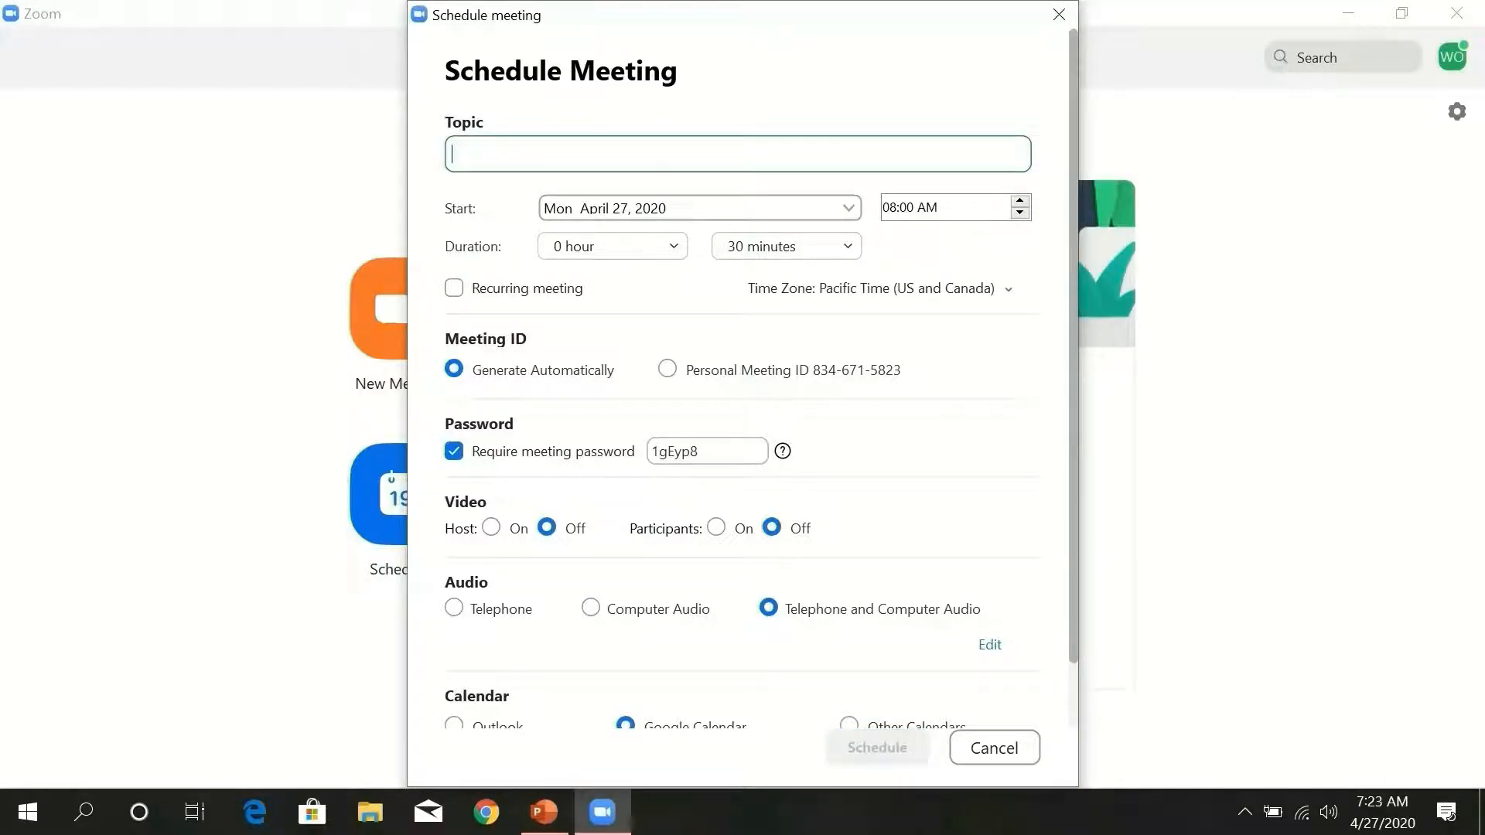
type("ECO 907 : De")
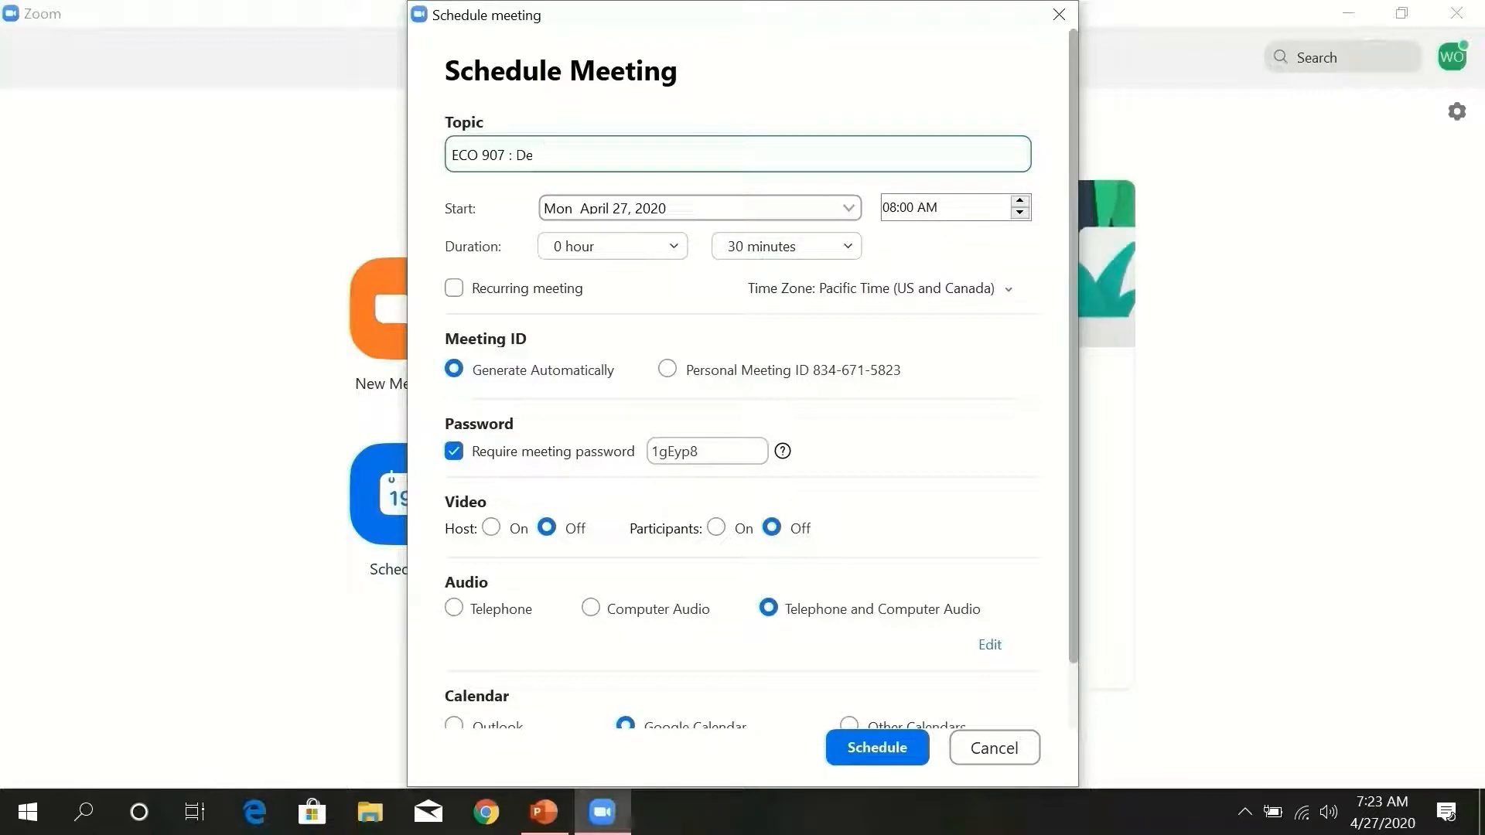
type("nd and Supply")
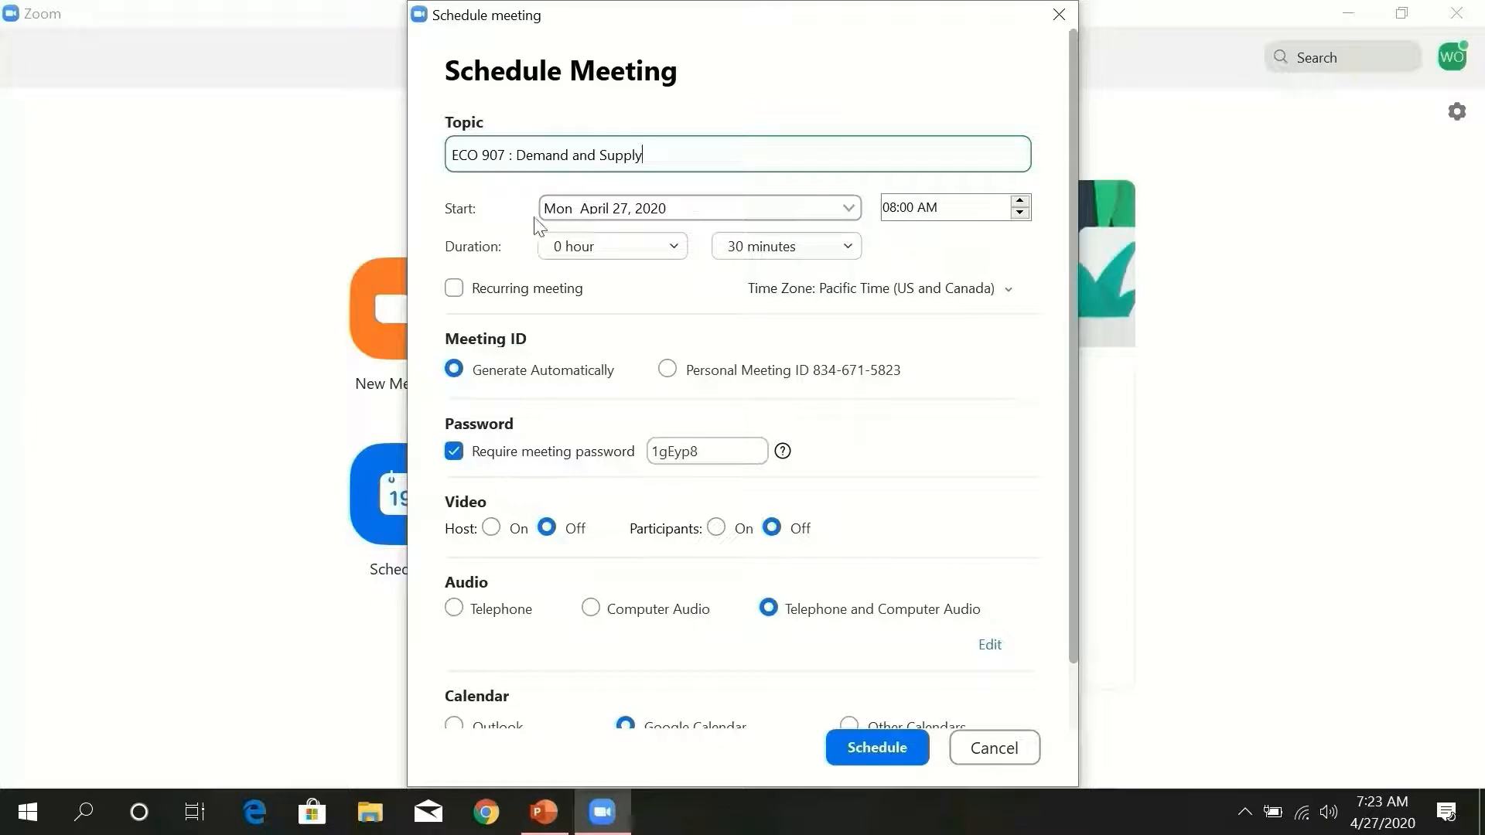
- Set the meeting start to Thursday, April 30, 2020 at 12:30 PM
left_click(849, 208)
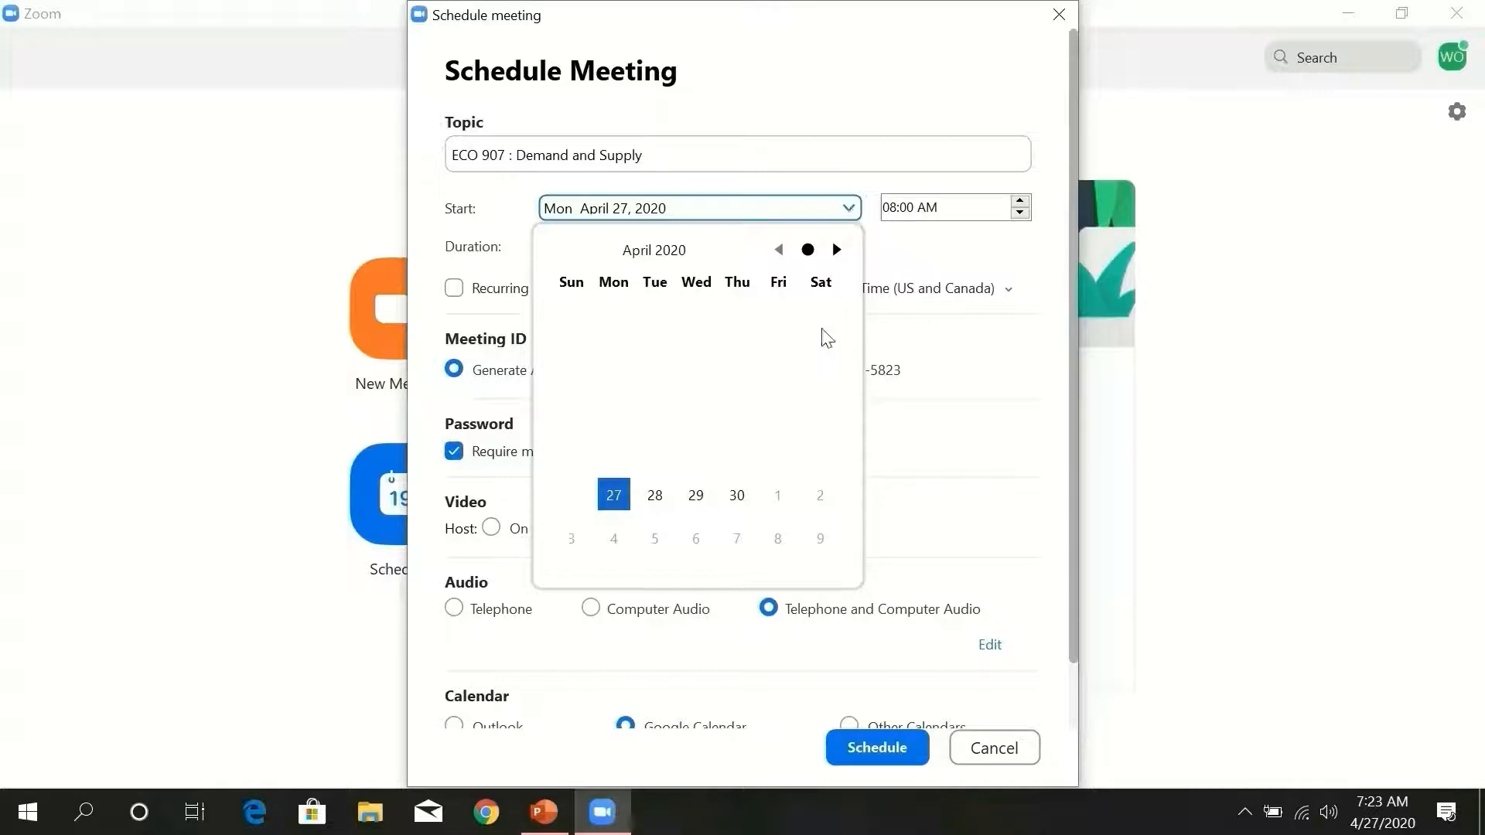
left_click(737, 496)
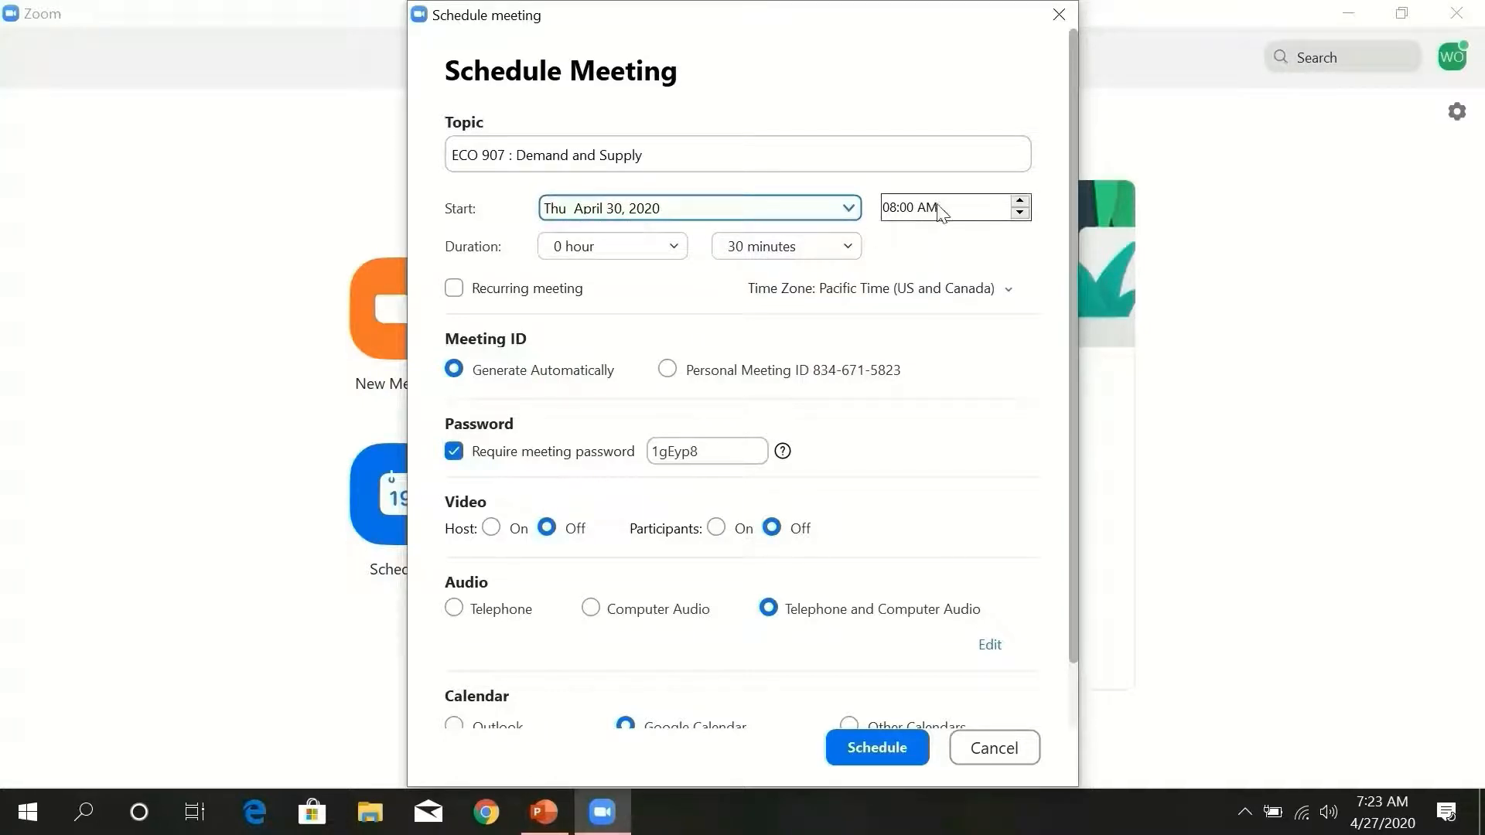
left_click(895, 214)
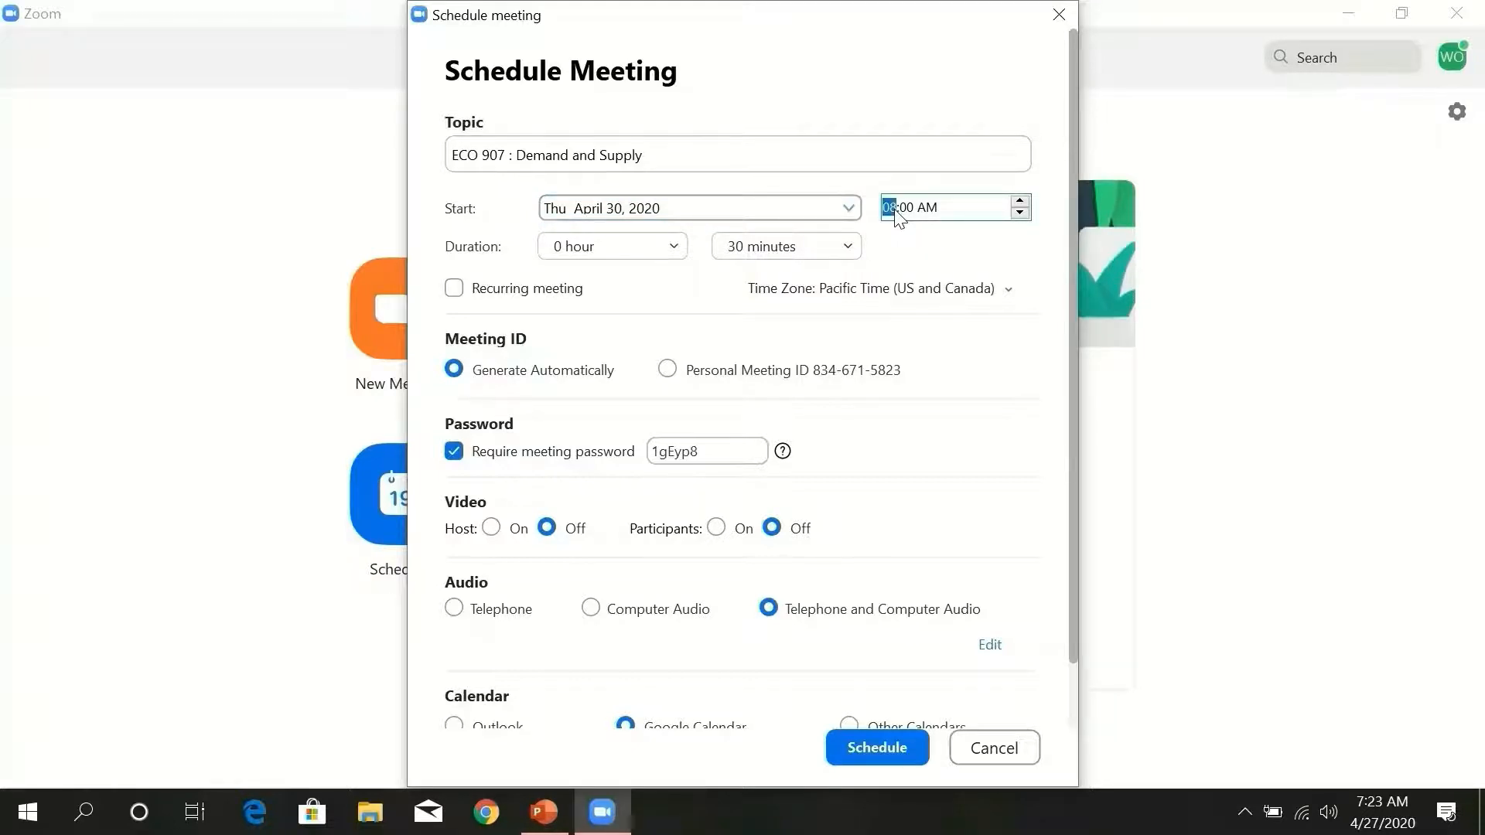
type("12")
left_click(909, 209)
left_click(933, 216)
left_click(943, 232)
- Set the meeting duration to 2 hours and 0 minutes
left_click(673, 246)
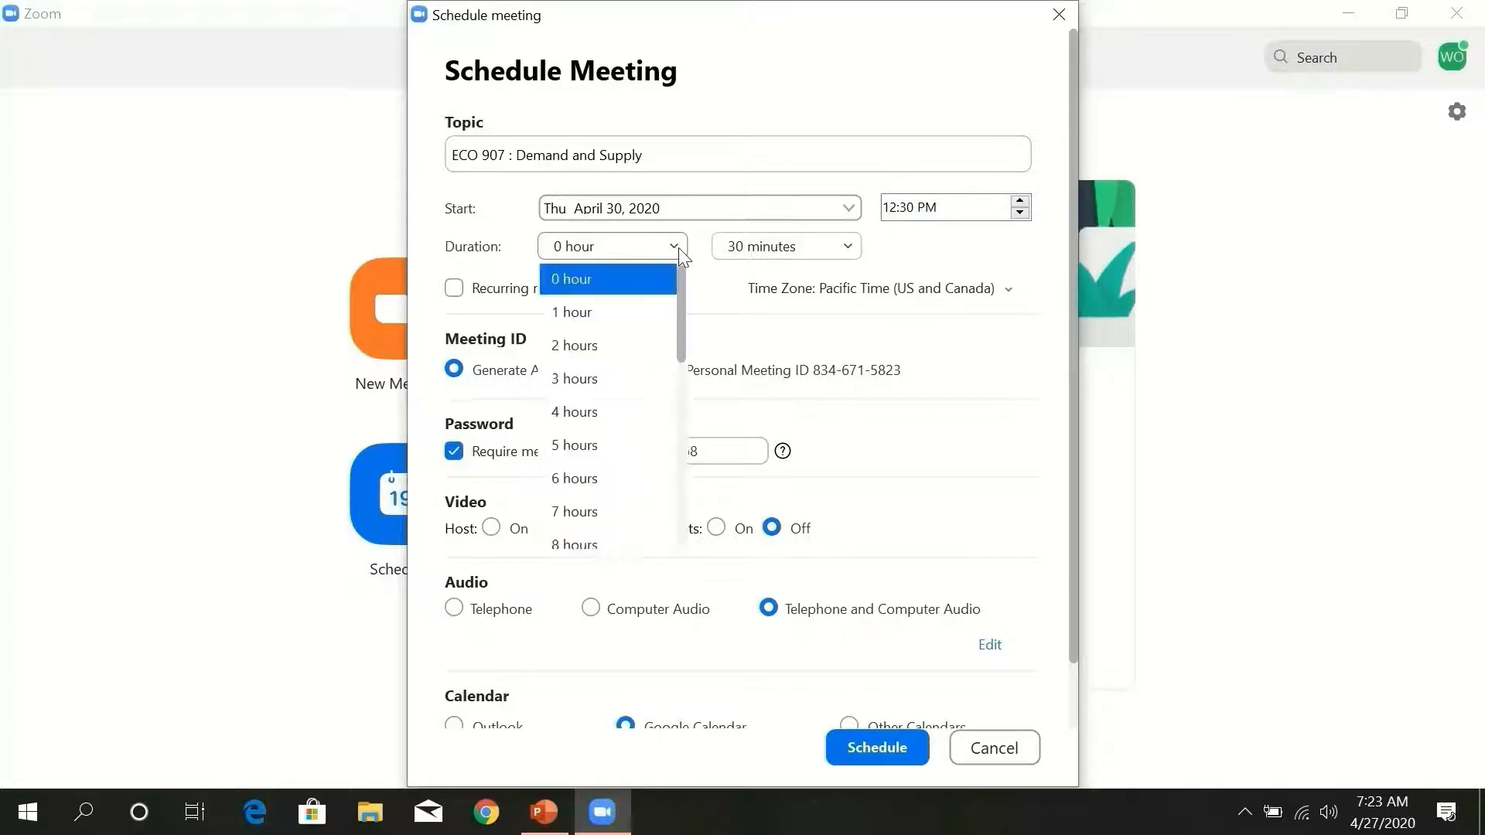
left_click(621, 348)
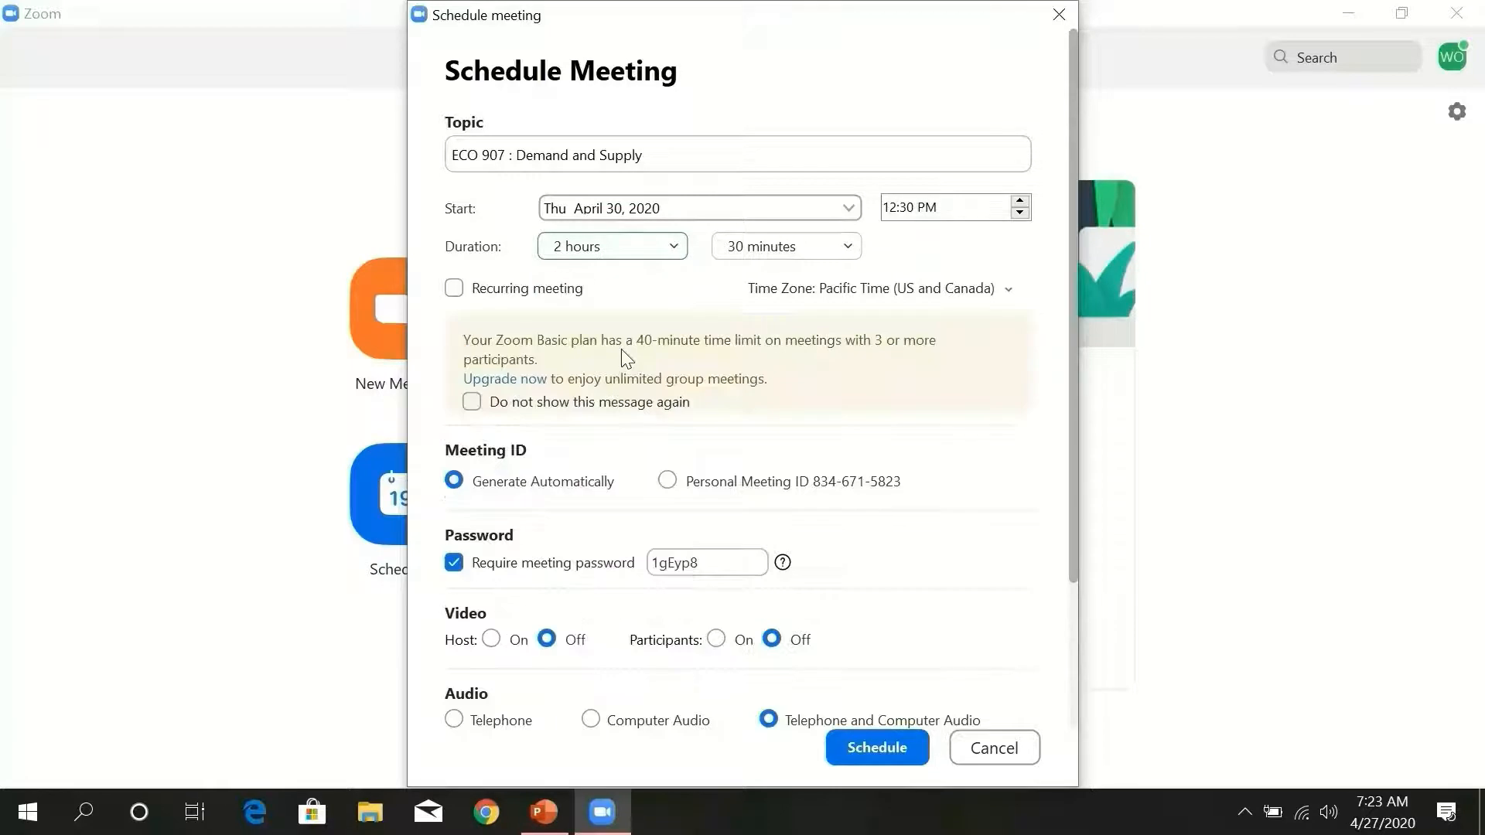
left_click(817, 252)
left_click(790, 287)
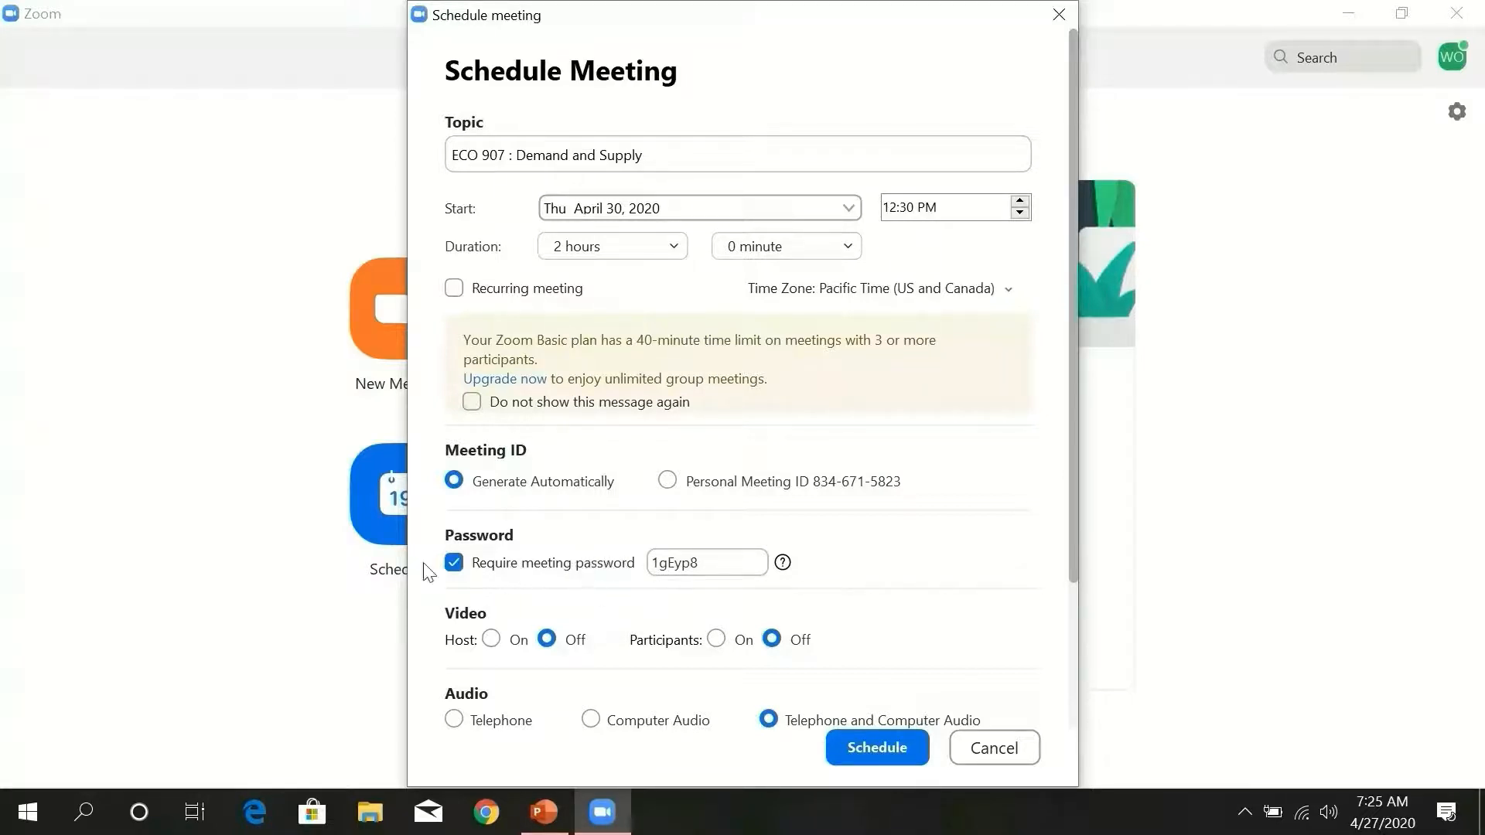
- Drop the password, turn host and participant video on, use Computer Audio, show Advanced Options
left_click(454, 563)
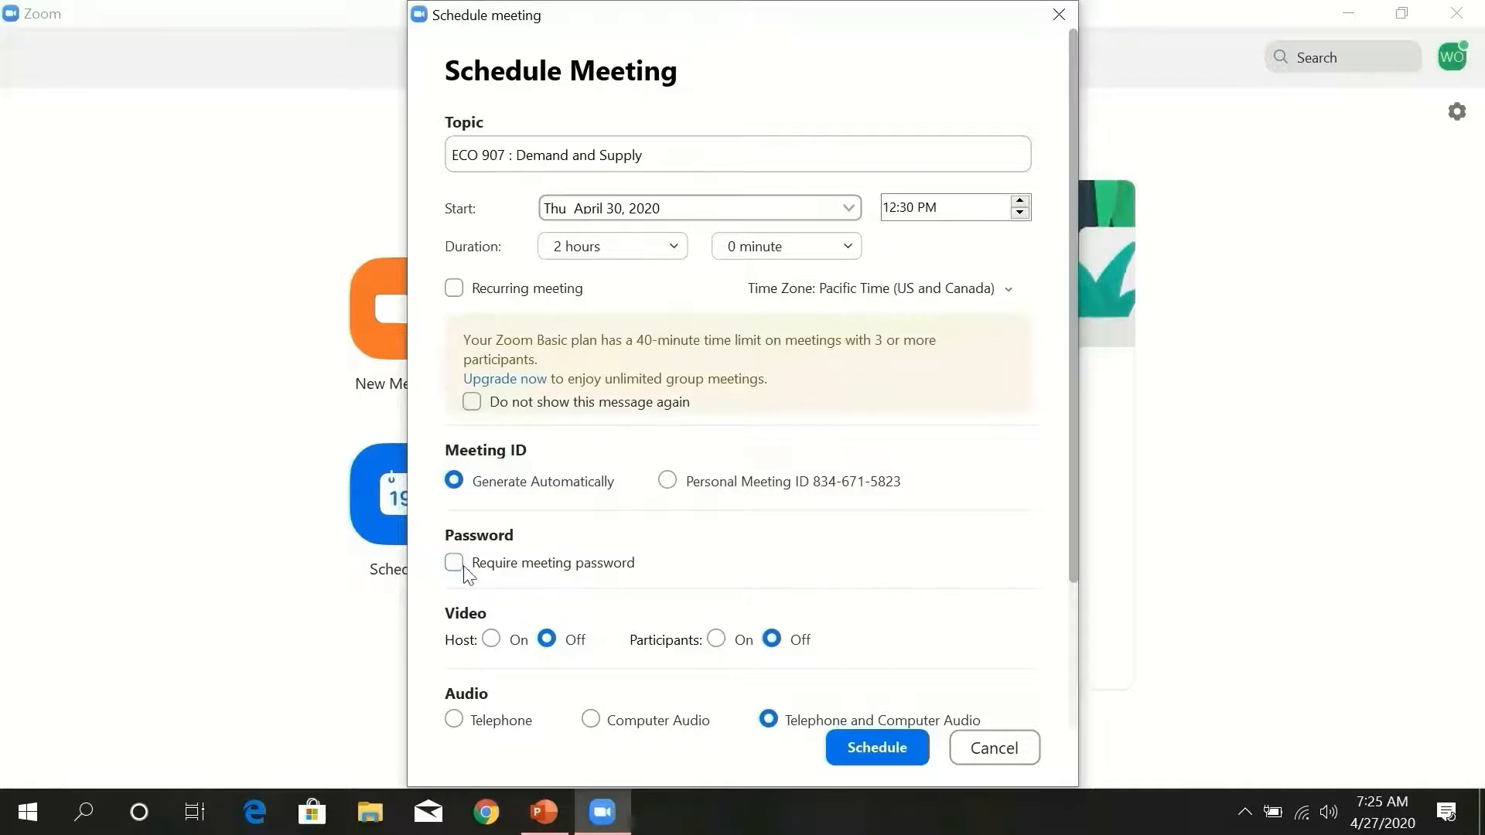
left_click(492, 641)
left_click(718, 640)
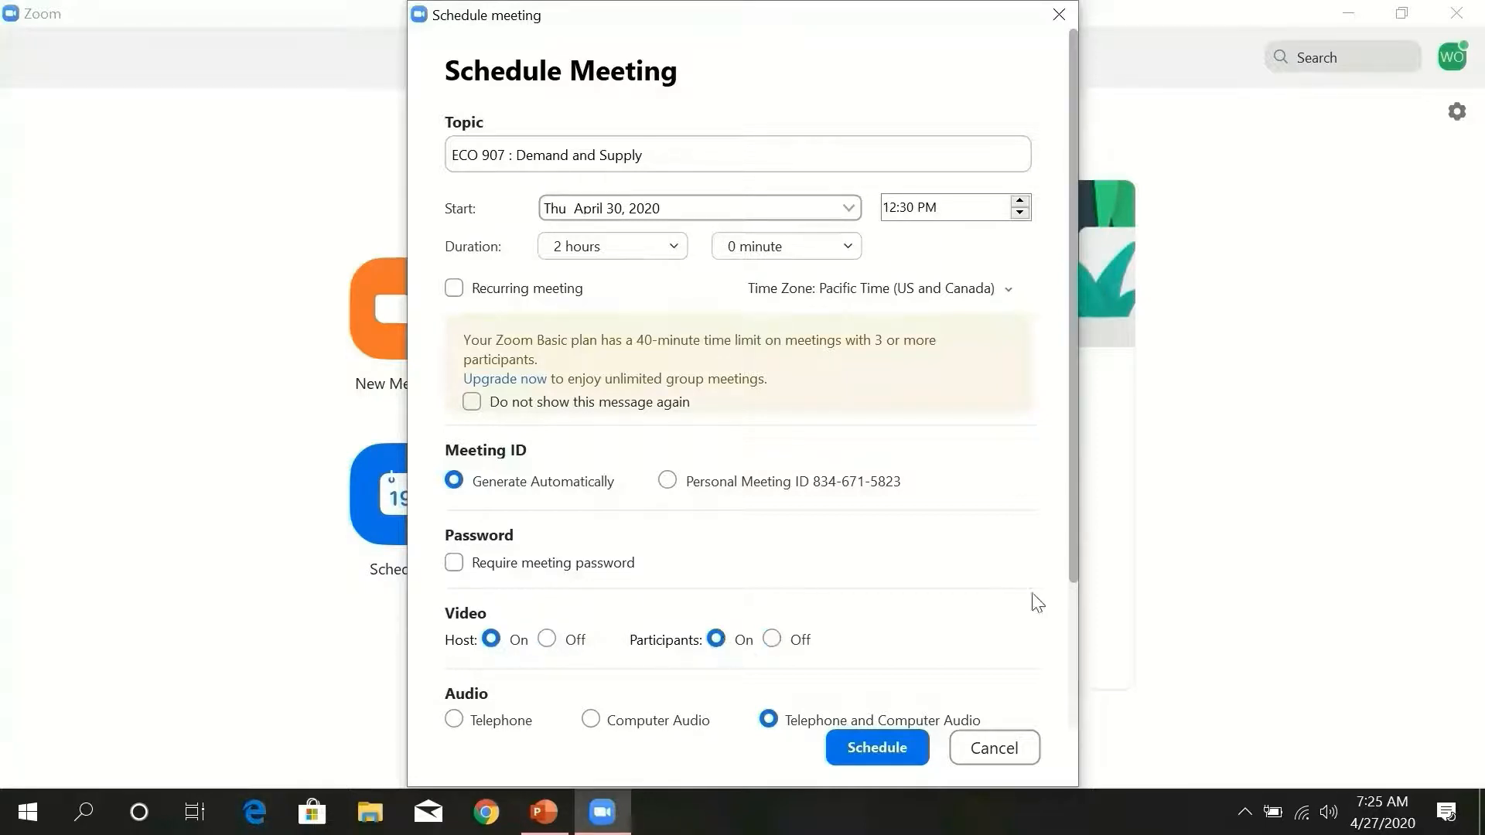
left_click_drag(1074, 546, 1070, 660)
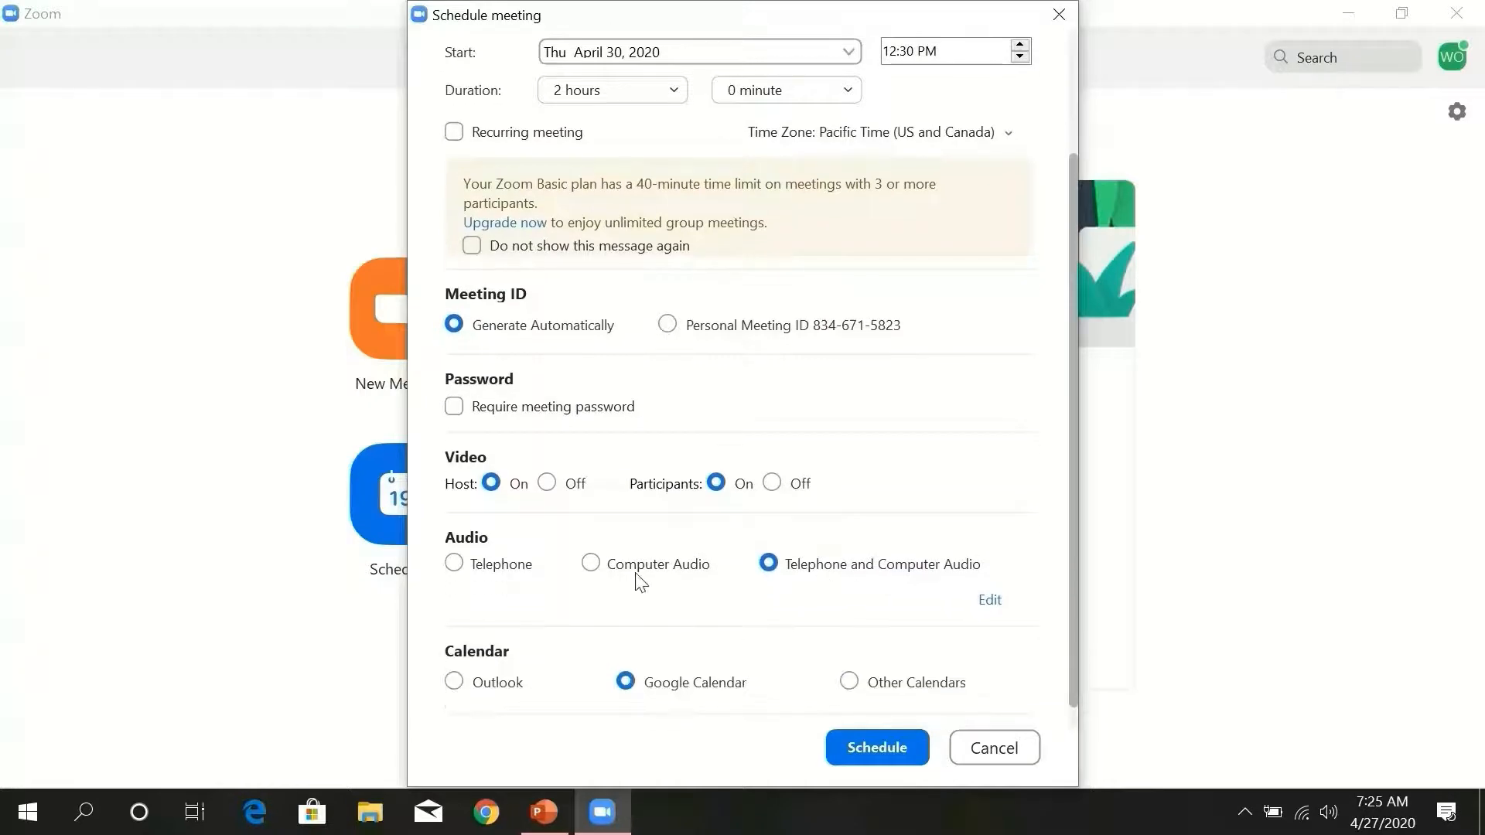
left_click(603, 572)
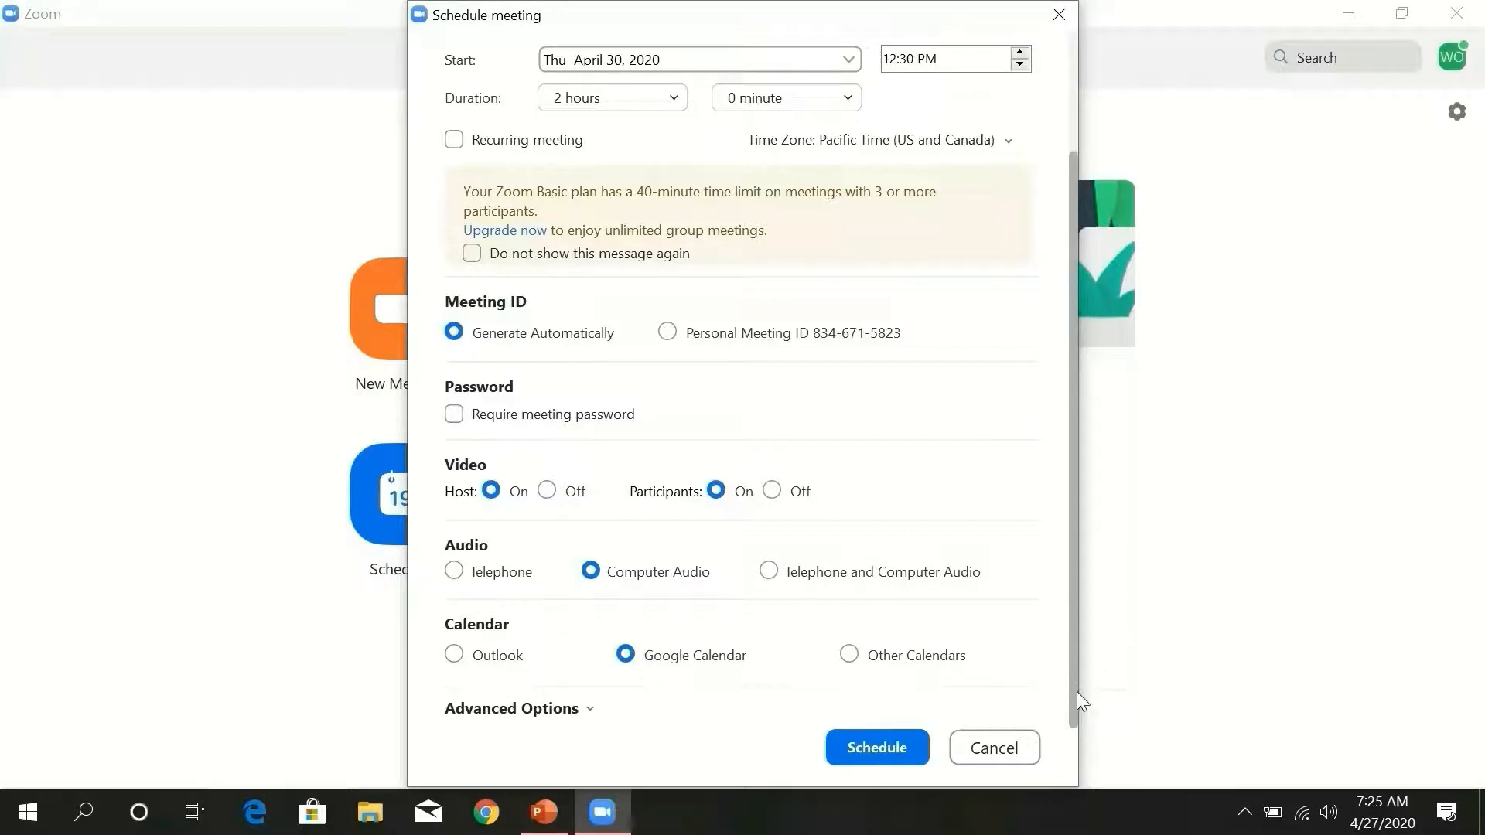
left_click(590, 710)
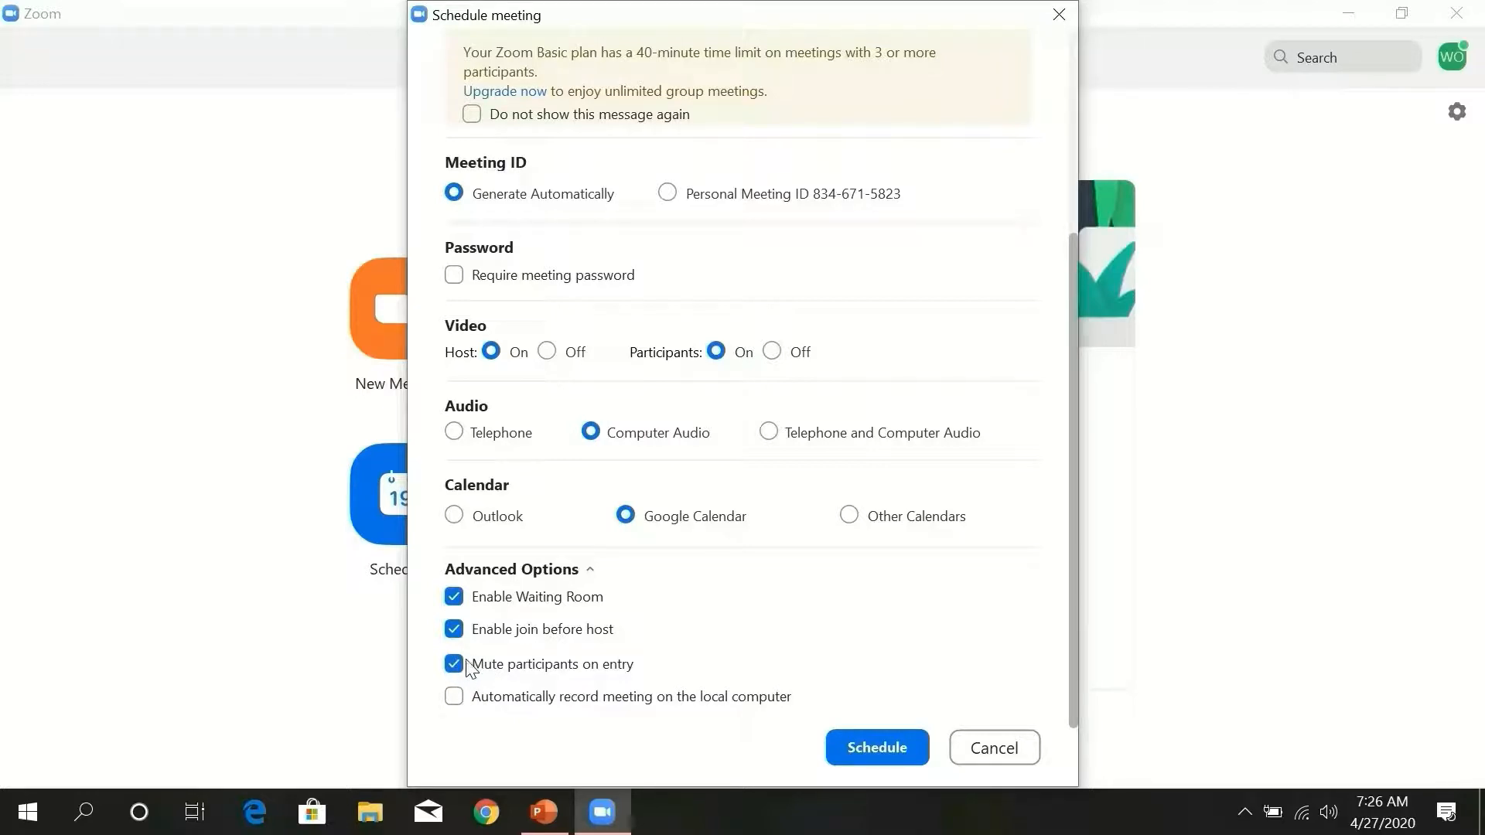
- Enable automatic recording on the local computer and schedule the meeting
left_click(455, 697)
left_click(878, 748)
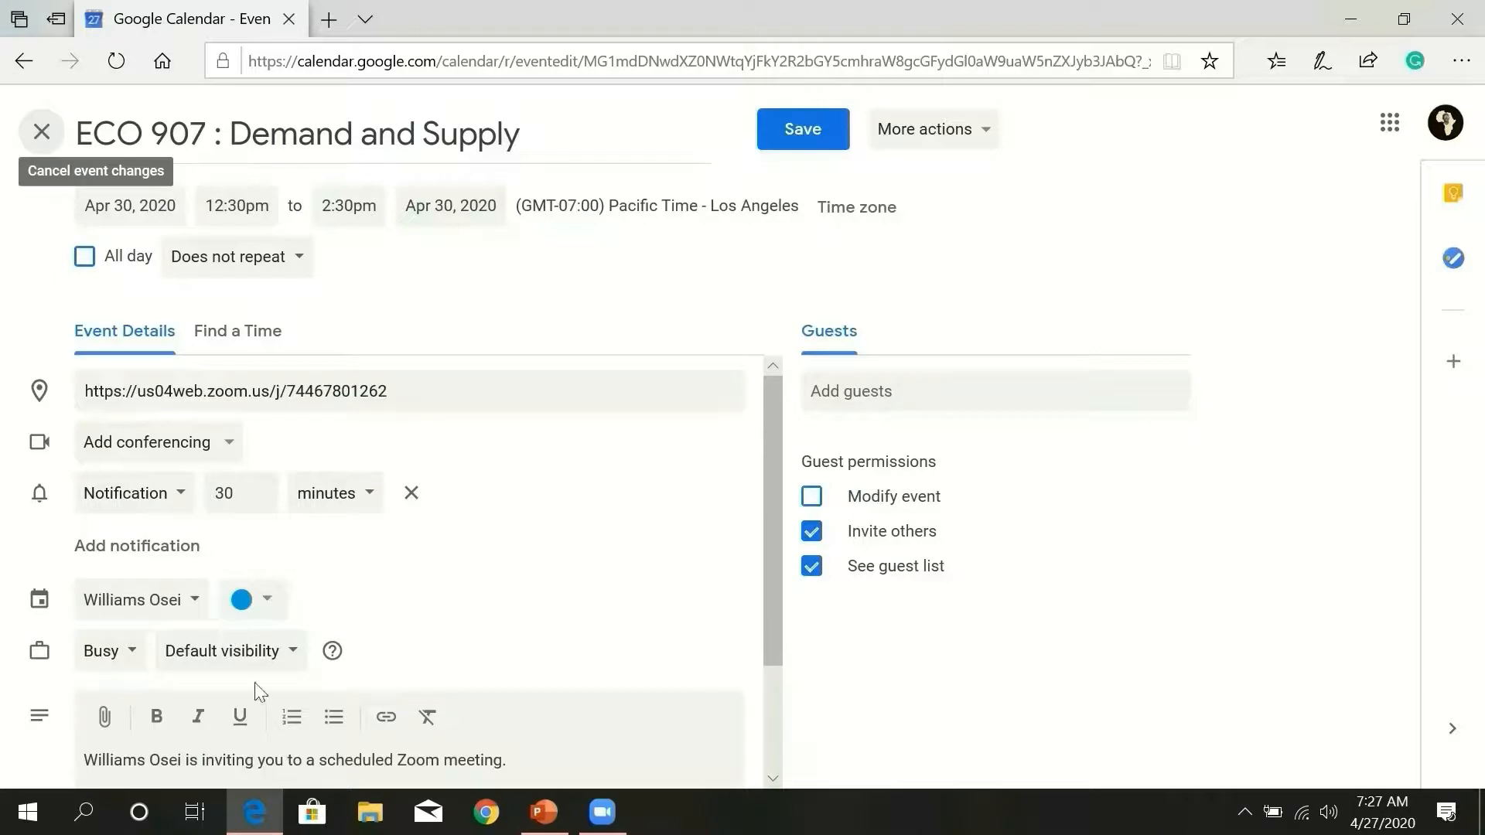
- Review the Zoom invitation text in Event Details and save the calendar event
left_click_drag(774, 558, 773, 673)
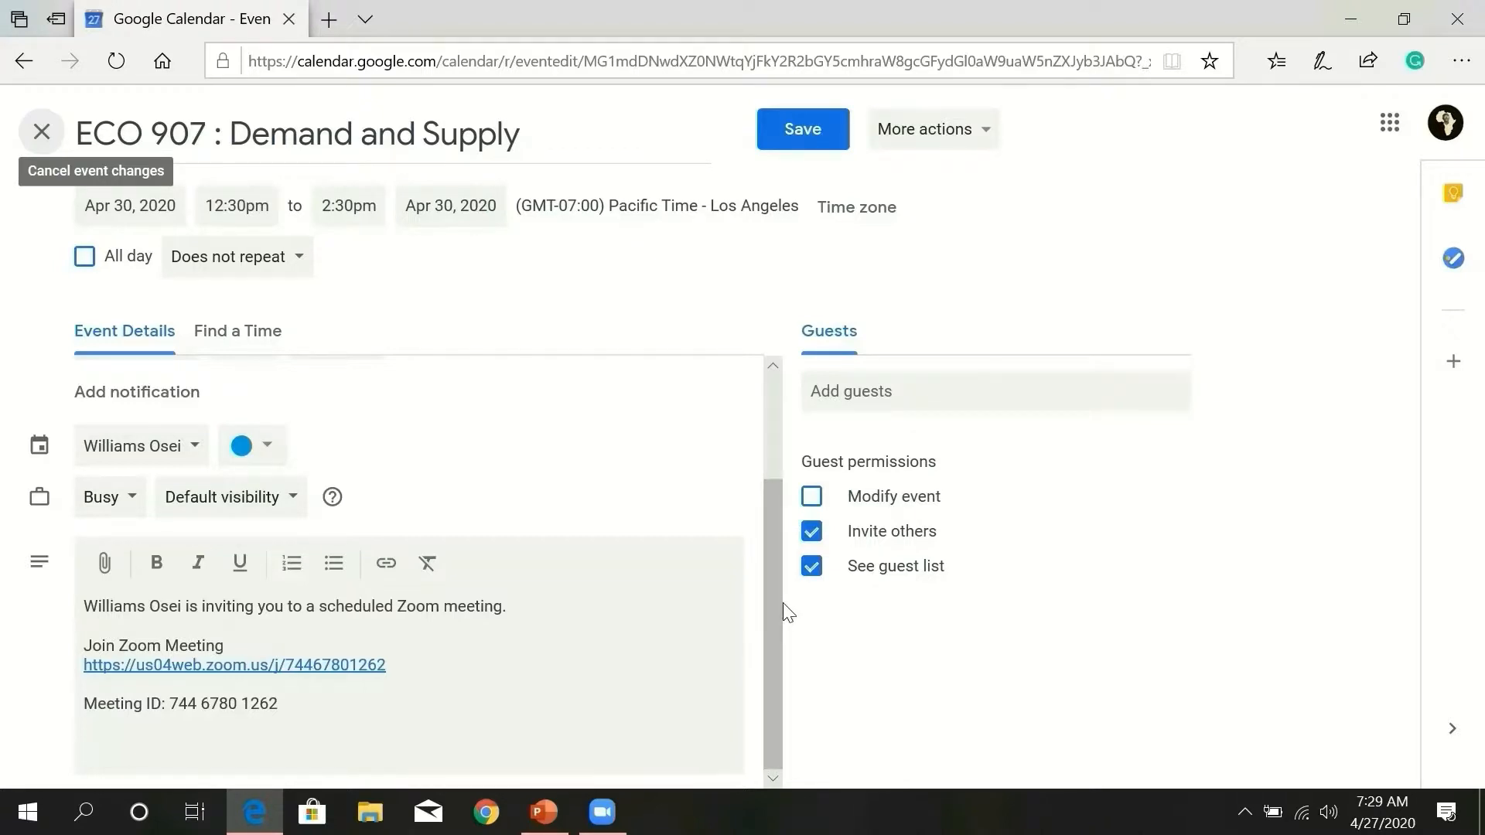
left_click(803, 139)
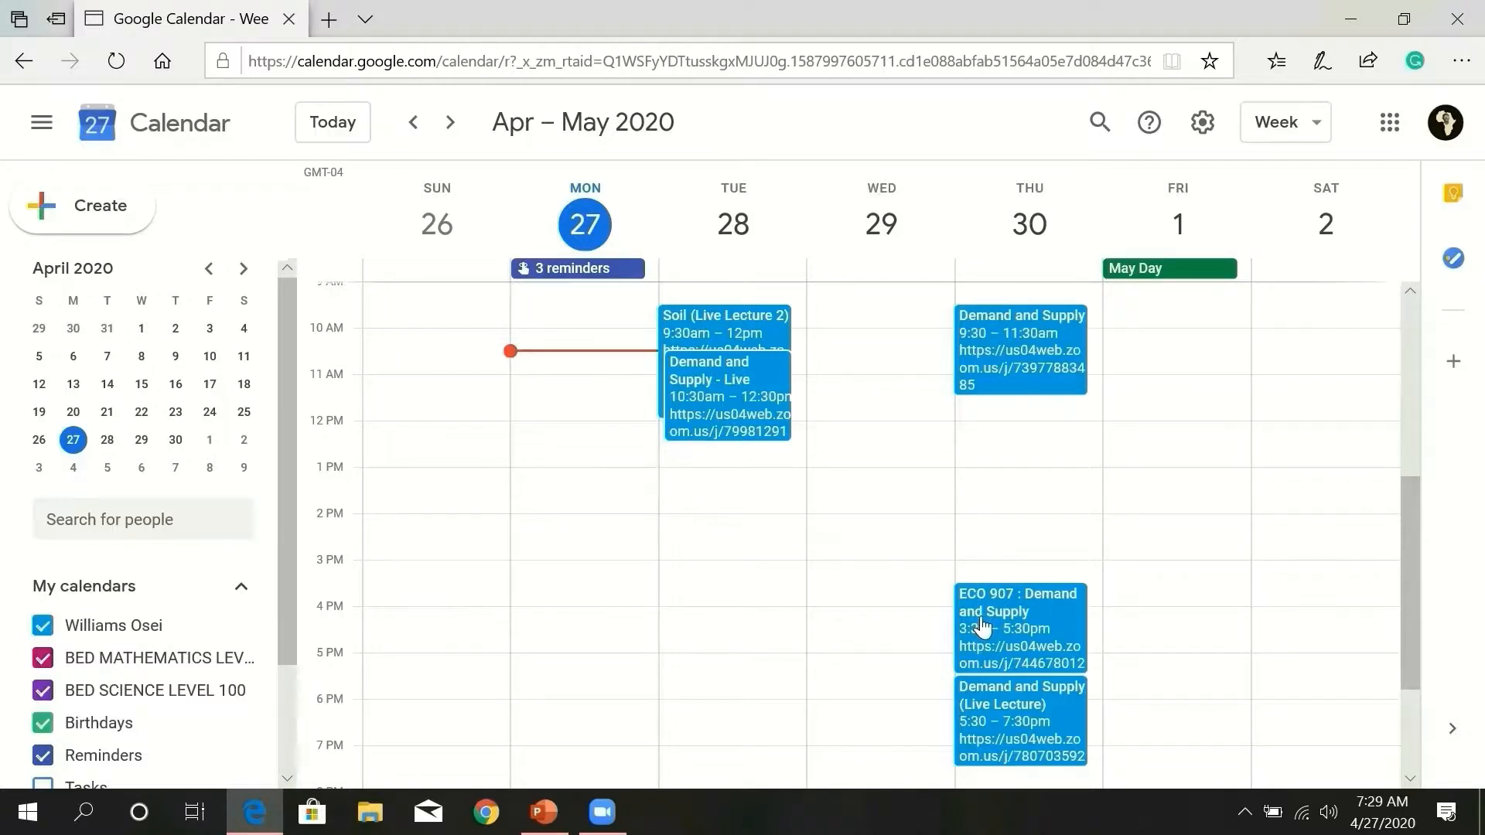
- Close the Google Calendar browser window after confirming the event on Thursday
left_click(1454, 19)
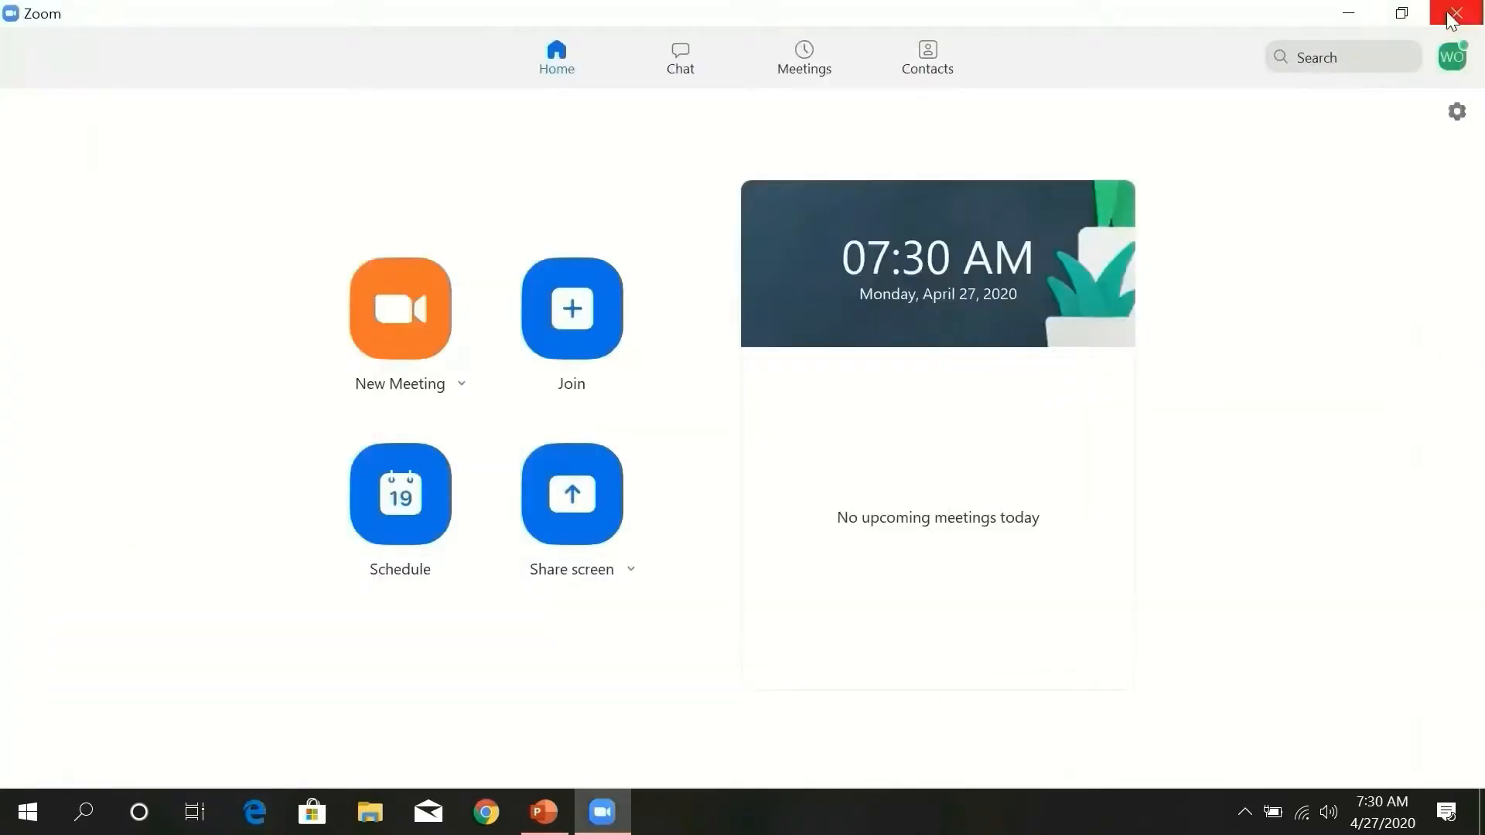
- Quit Zoom and relaunch it from Windows Search
left_click(1453, 14)
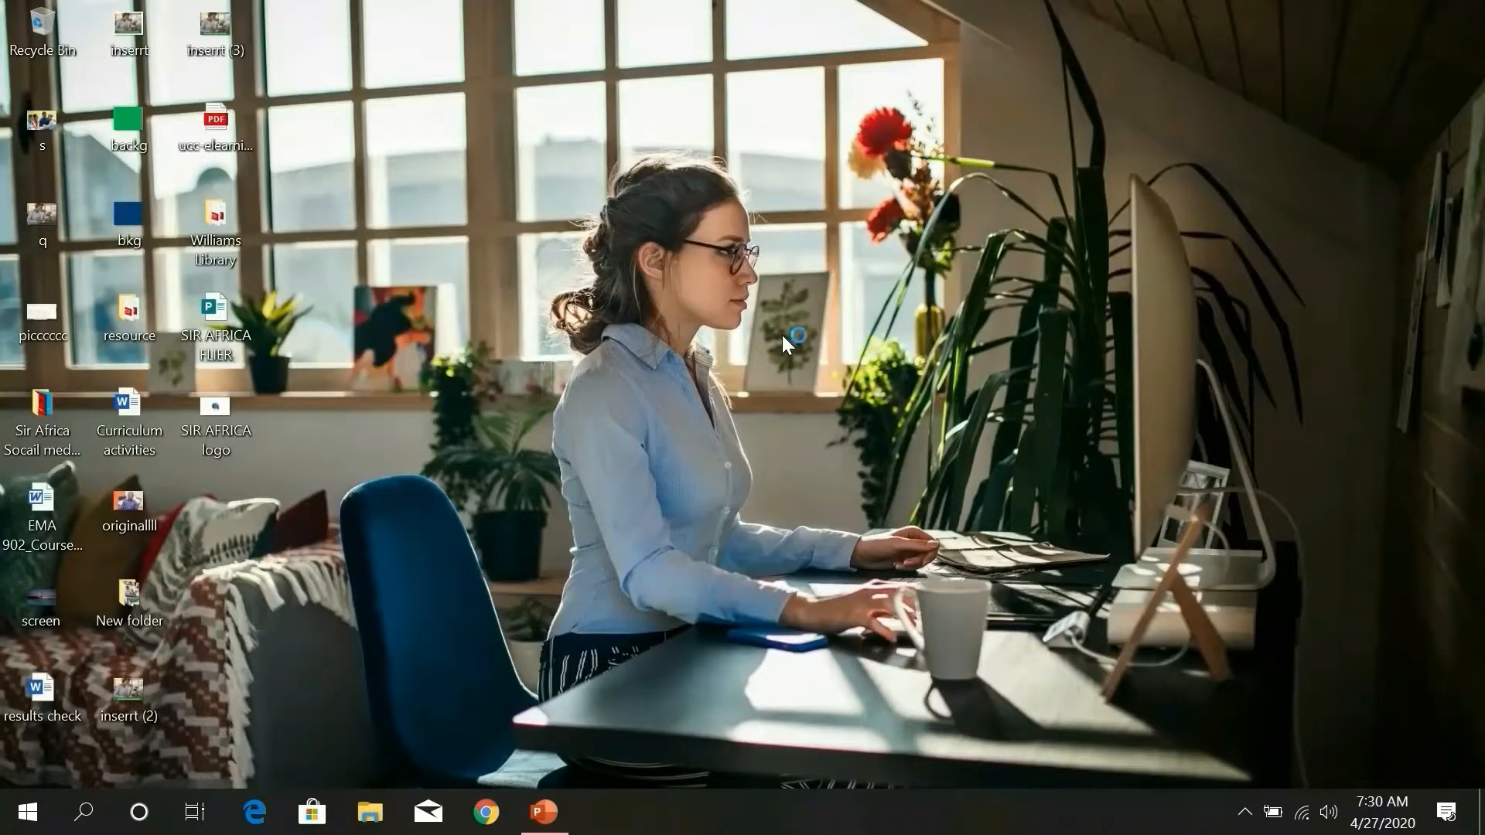
left_click(87, 812)
type("zoom")
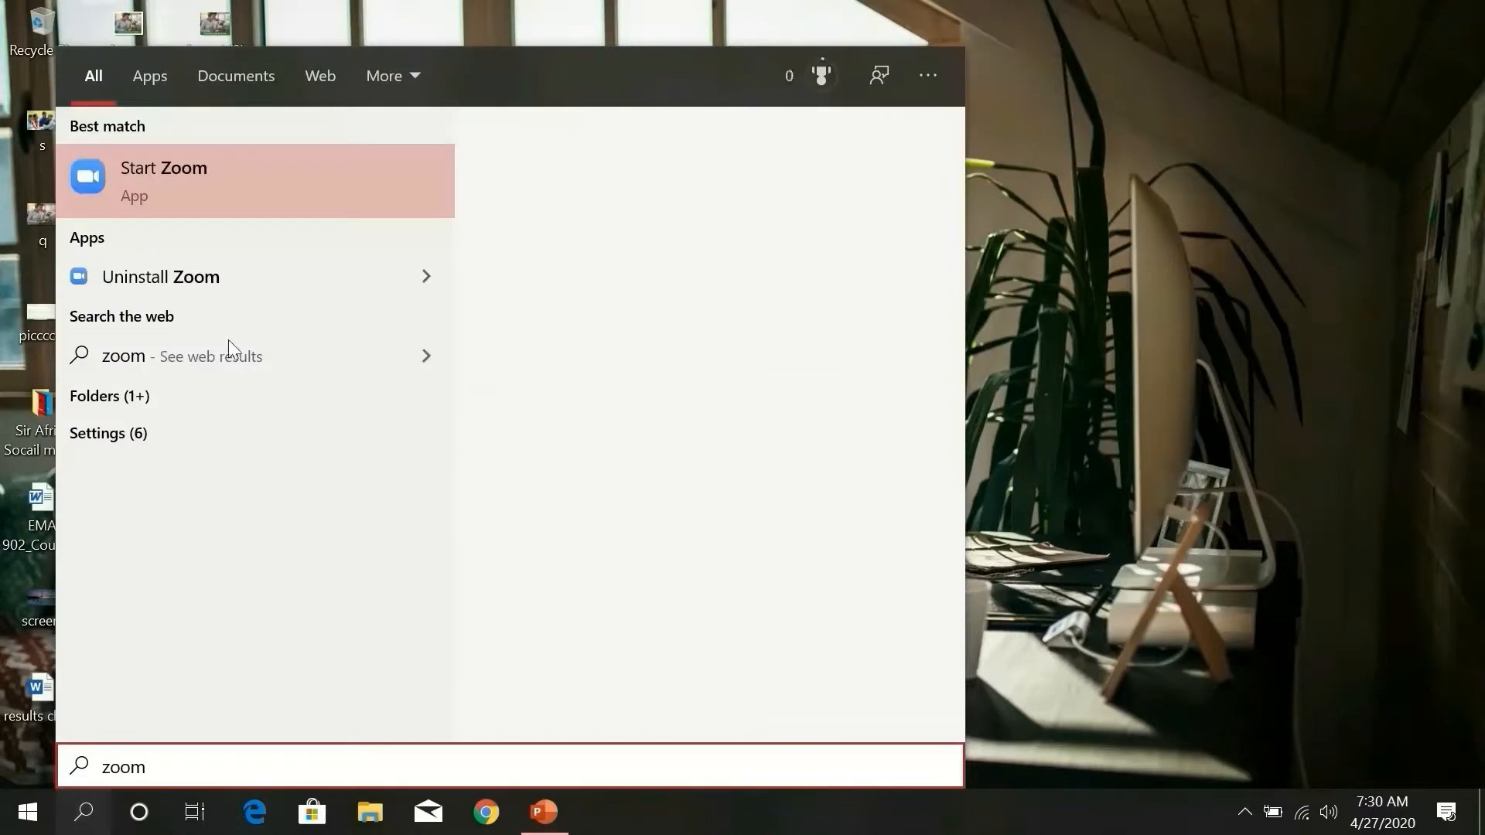
left_click(202, 210)
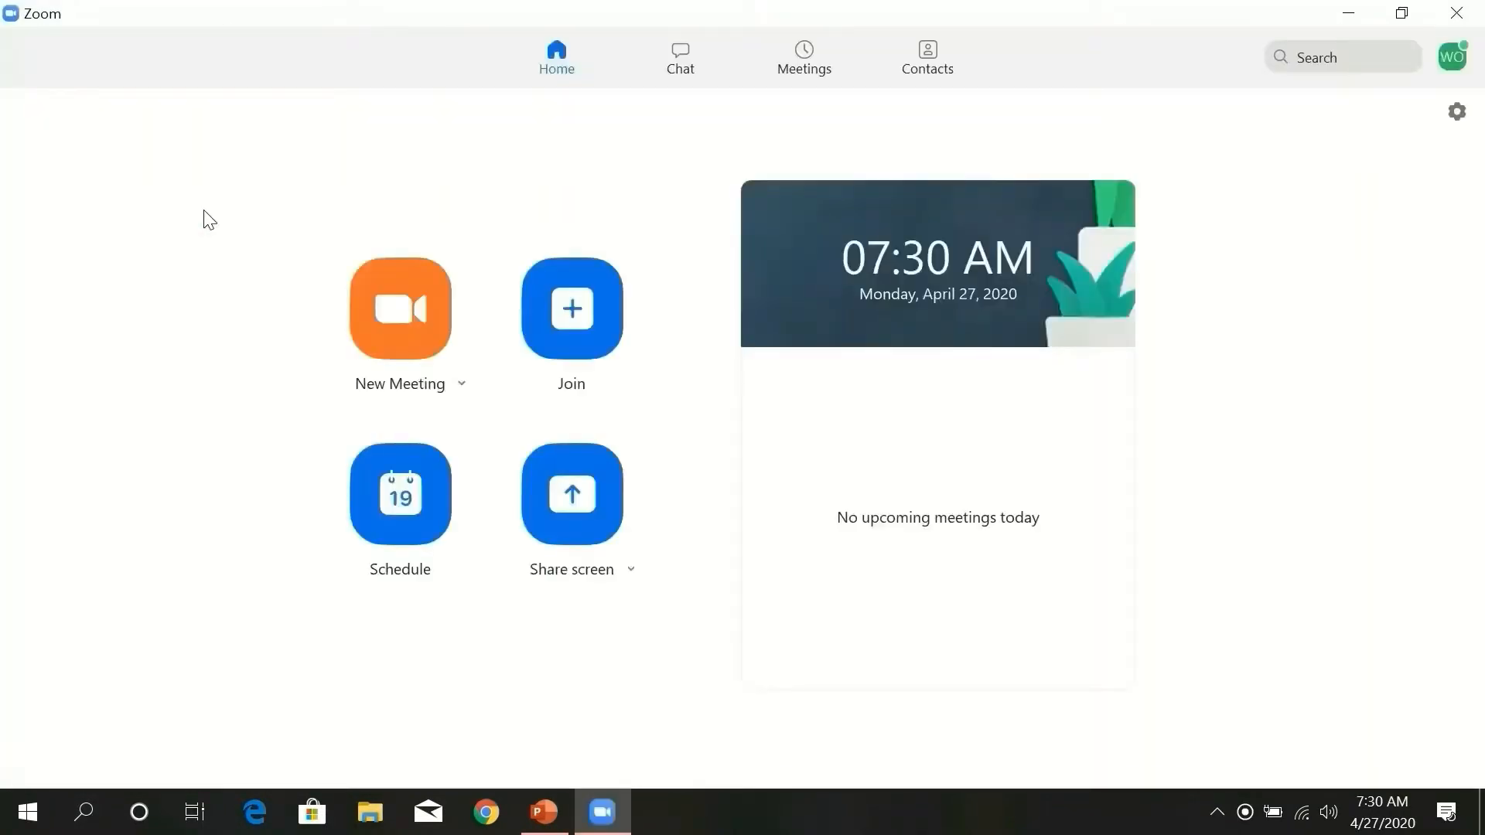
- Start the ECO 907 : Demand and Supply meeting from the Meetings list and maximize its window
left_click(808, 59)
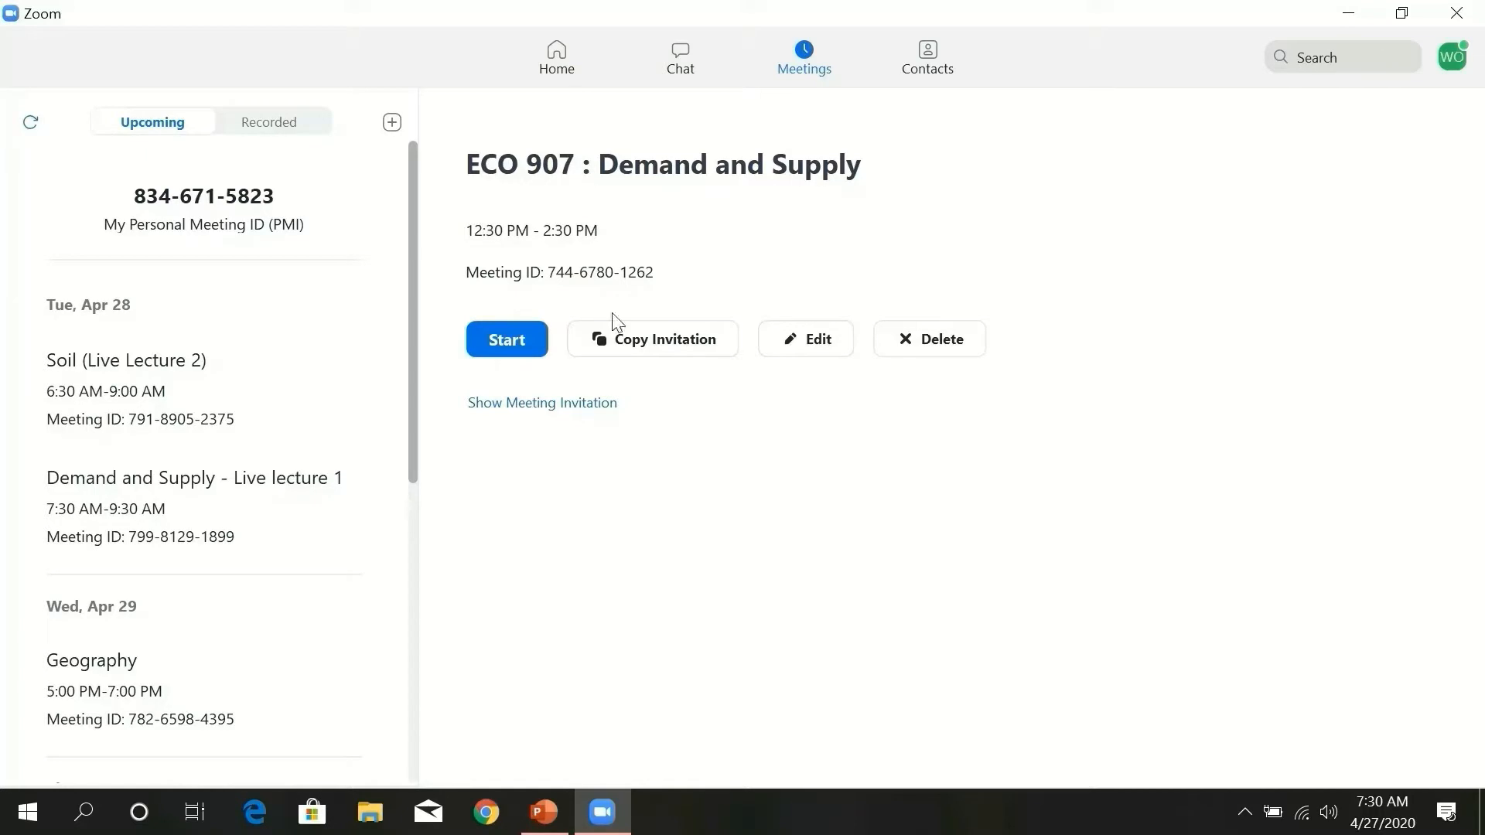
left_click(506, 339)
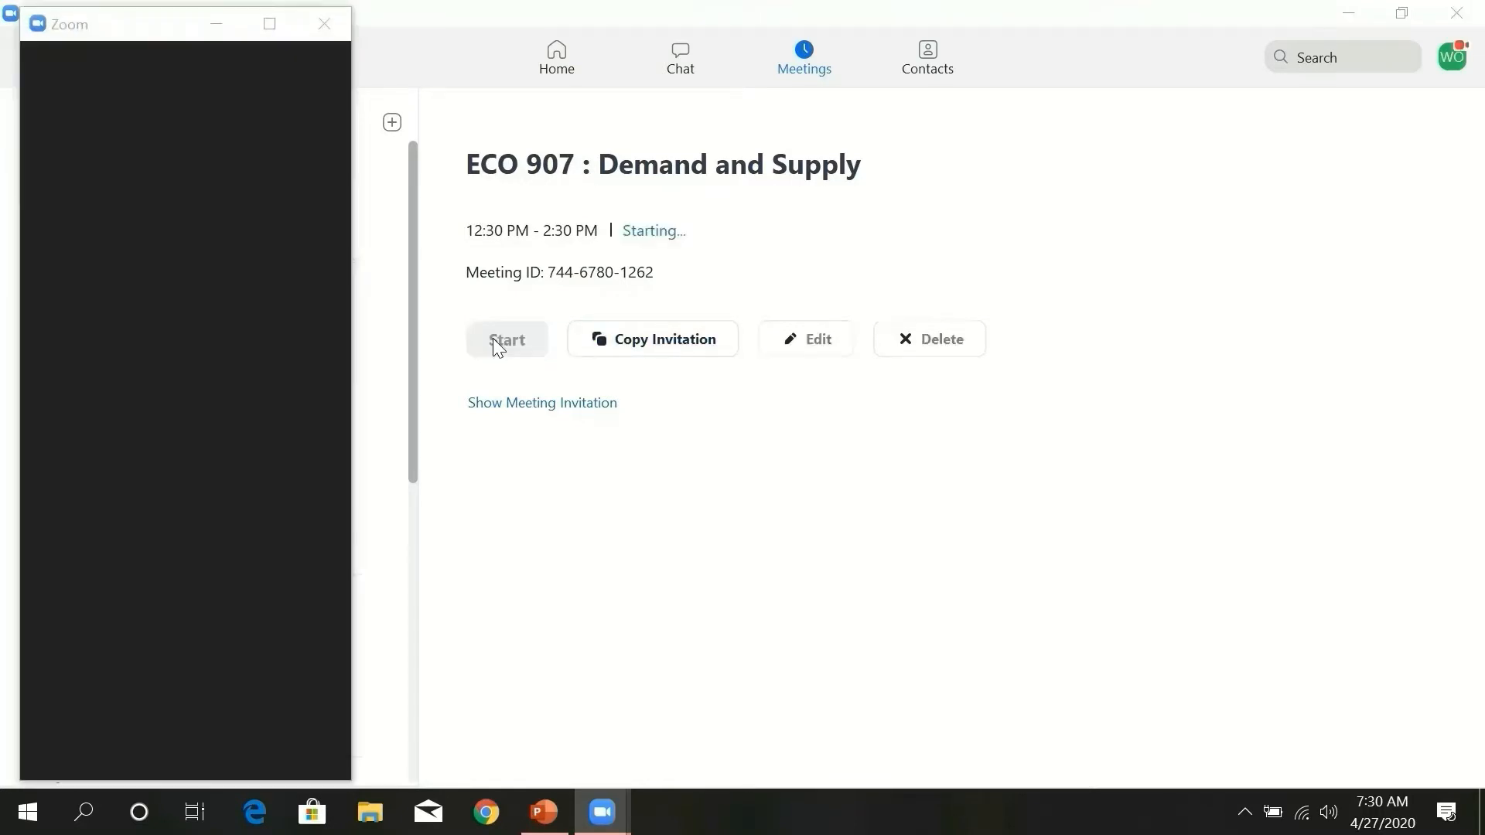
left_click(270, 23)
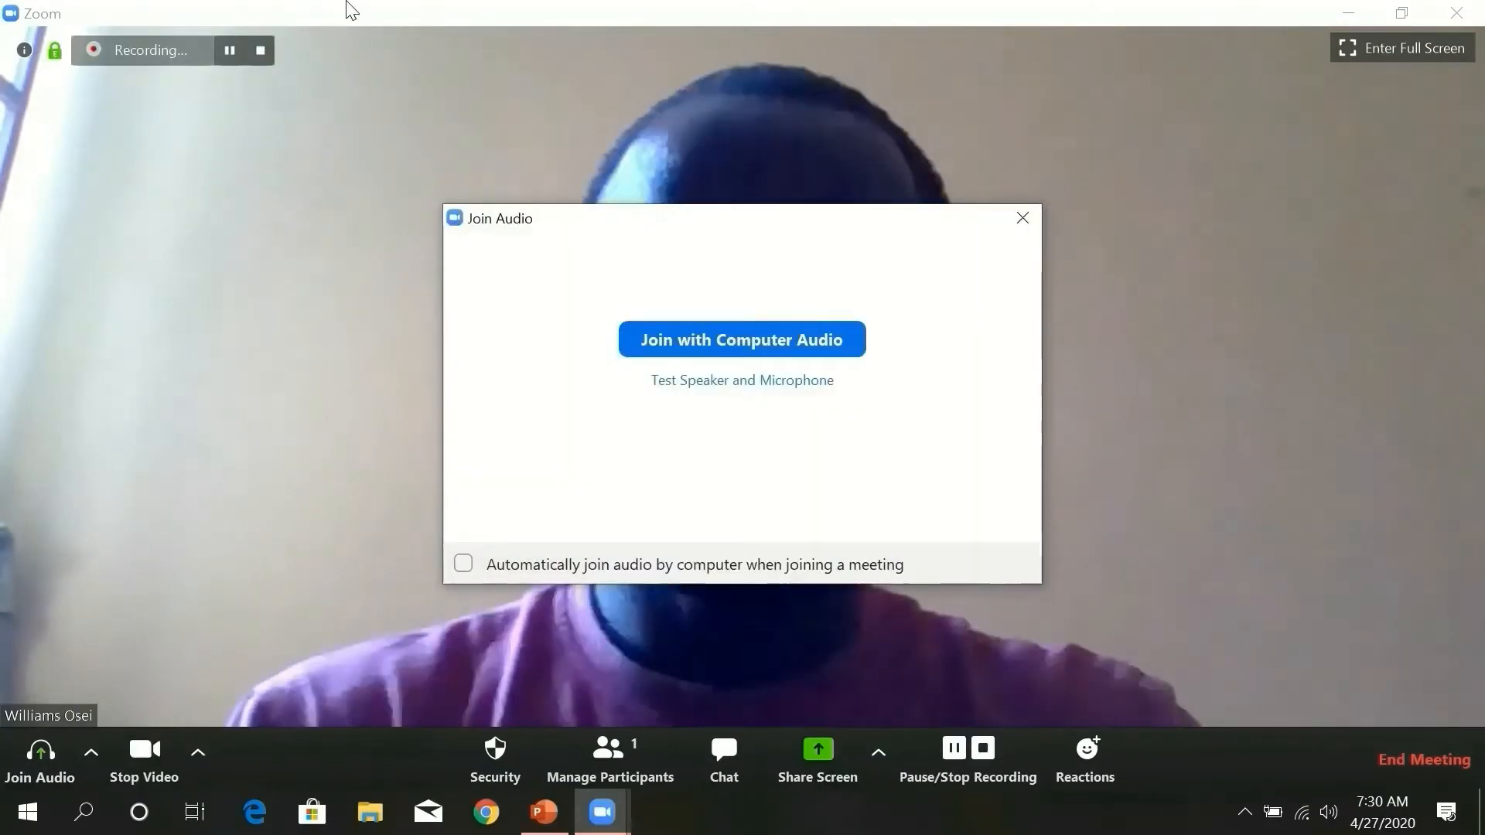
- Join with computer audio, then close the window and end the meeting for all
left_click(716, 341)
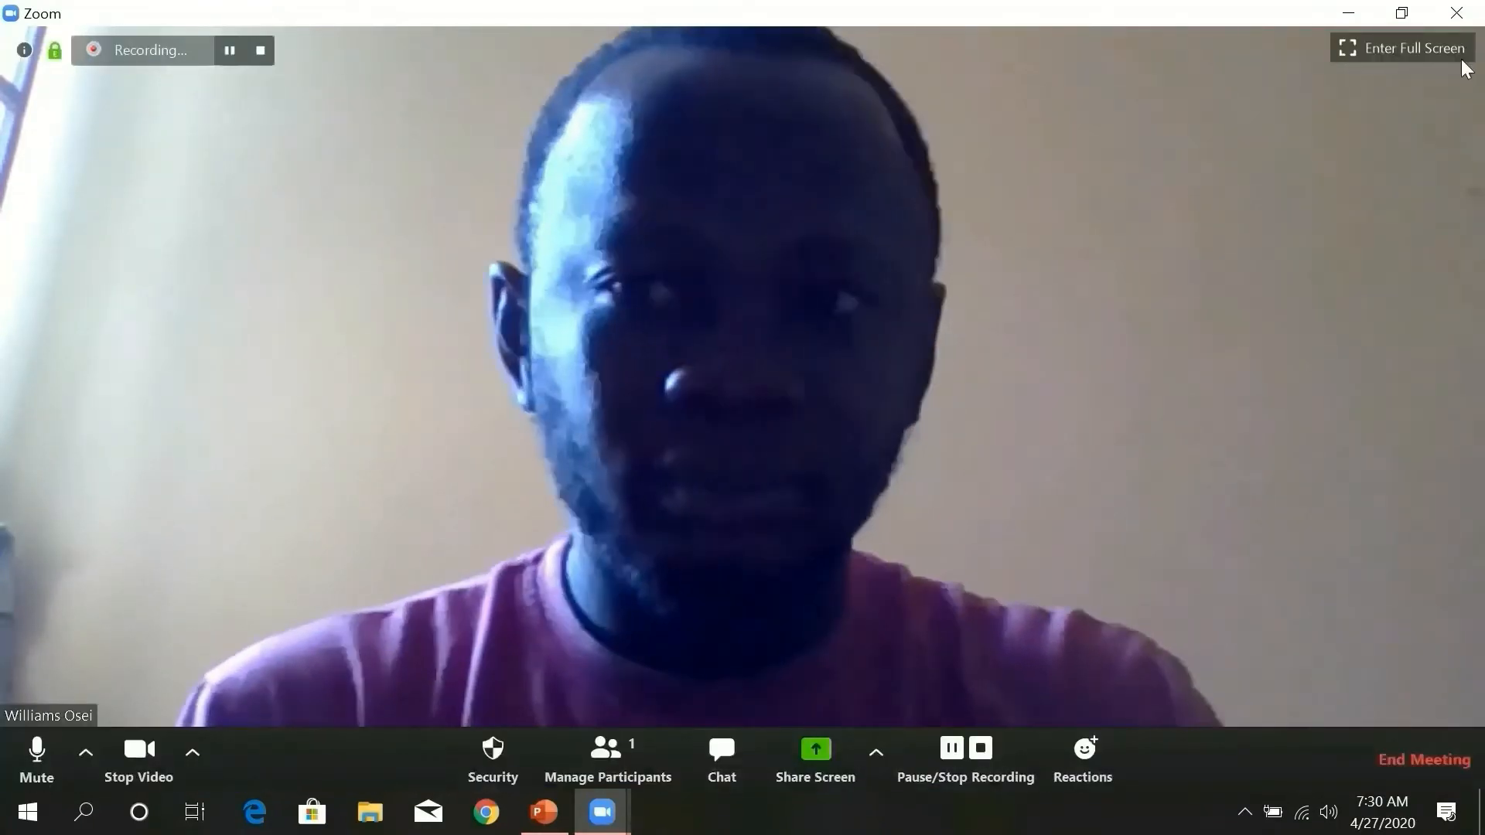
left_click(1457, 14)
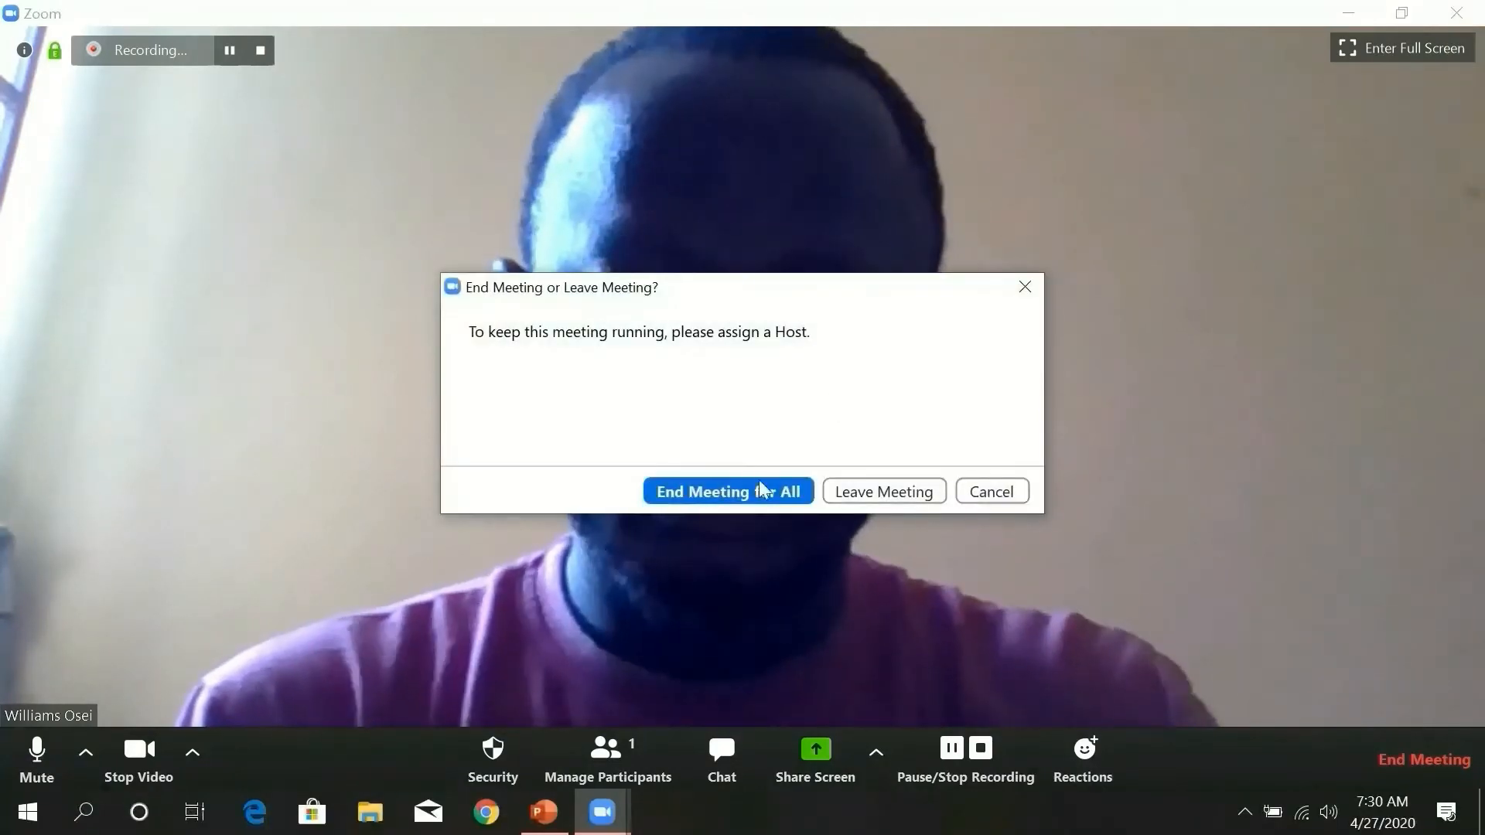
left_click(757, 492)
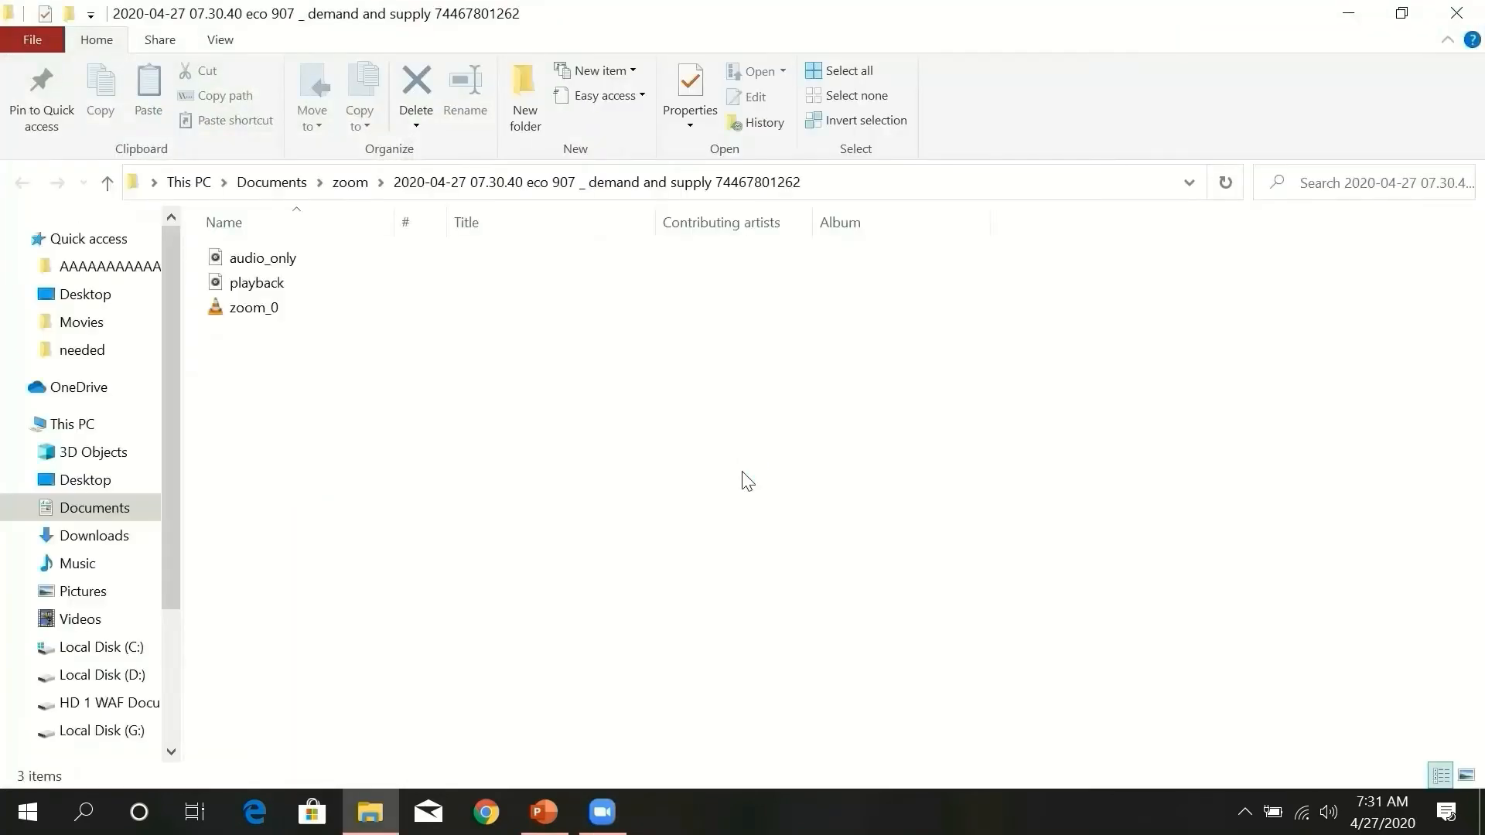
- Select the zoom_0 file in the ECO 907 recording folder
left_click(269, 308)
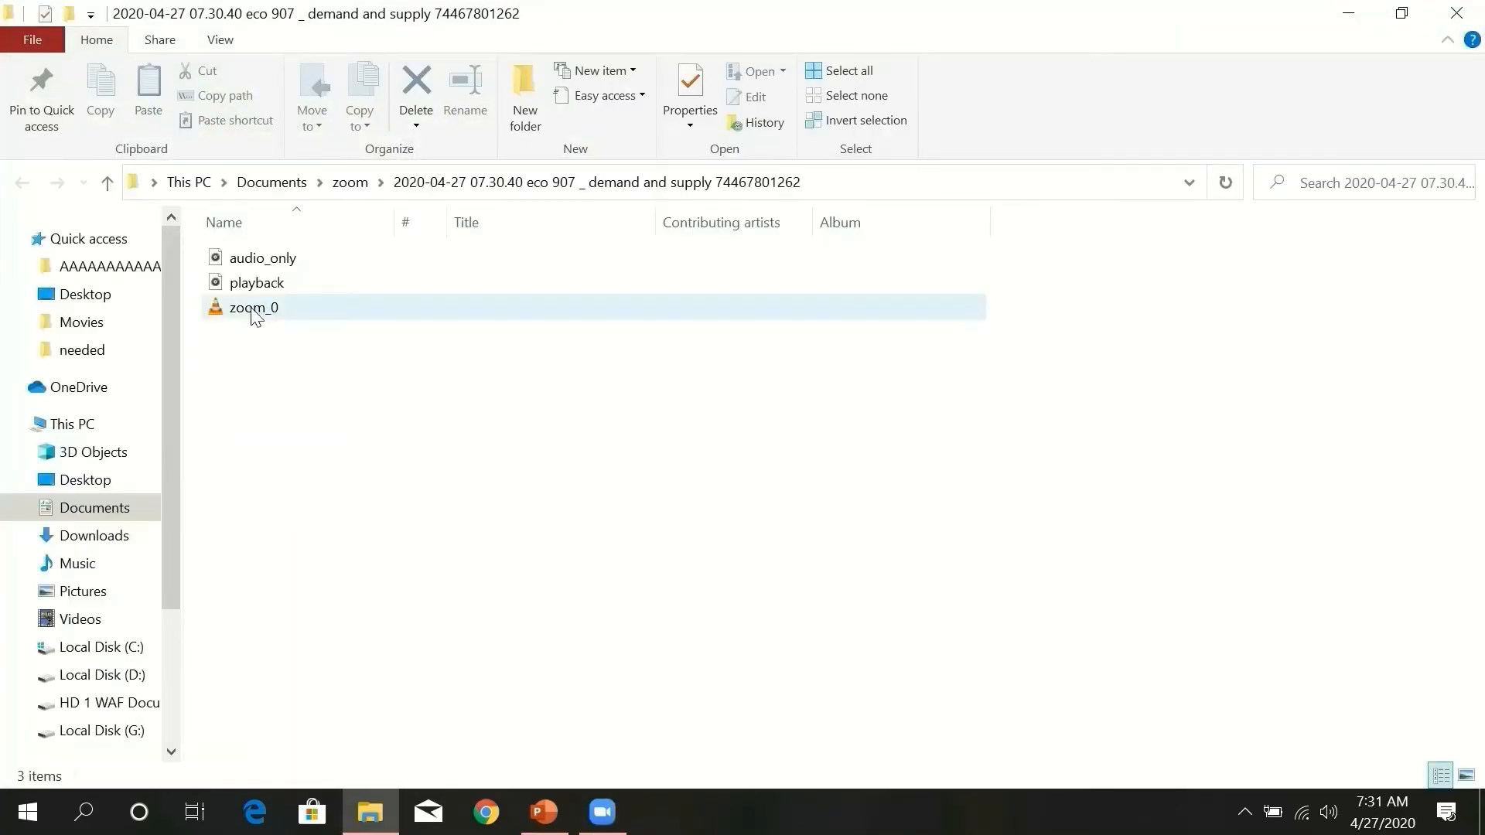